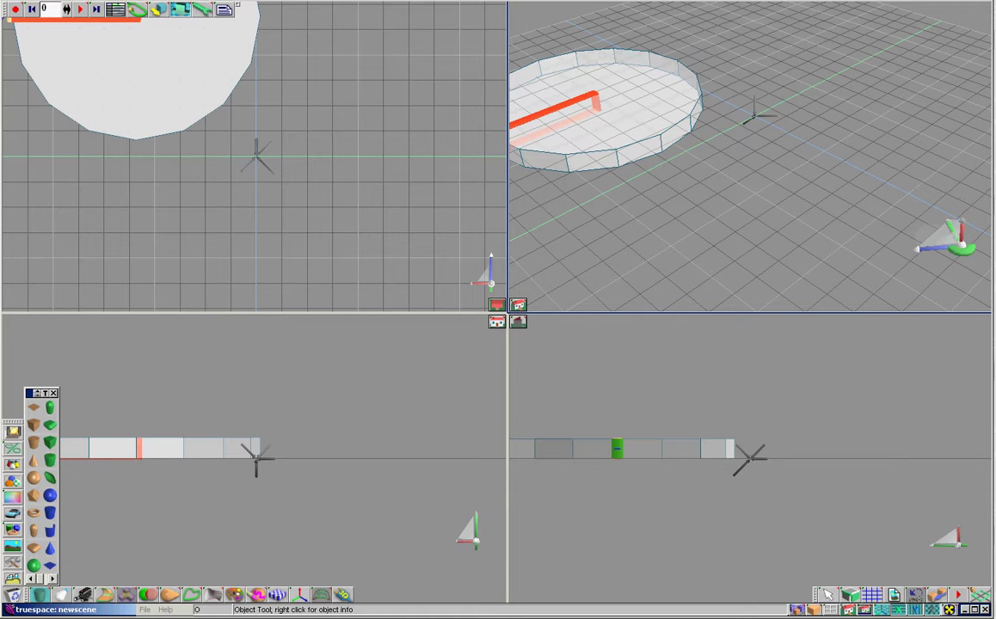
Step: Show the cylinder's object info and set its X, Y and Z location to 0
right_click(828, 595)
left_click(123, 538)
left_click_drag(124, 539, 101, 538)
key("BackSpace")
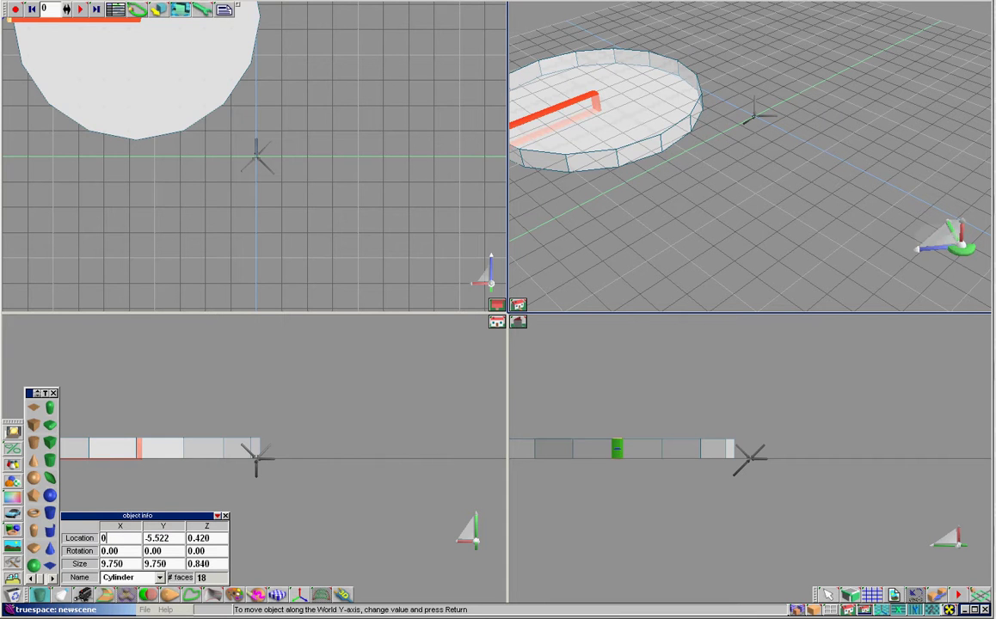
type("0")
key("Return")
left_click_drag(169, 539, 143, 539)
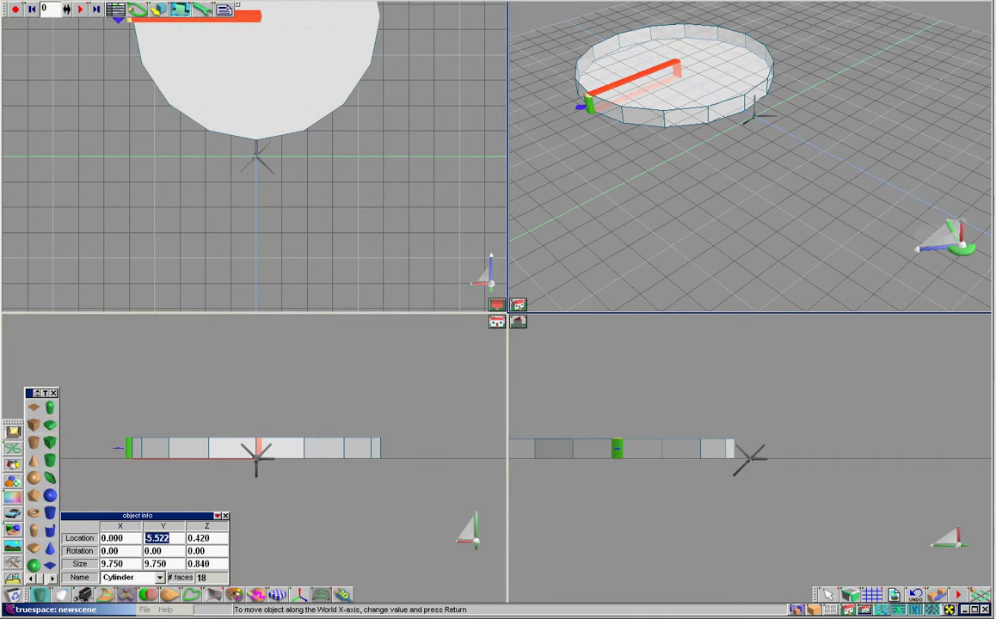
type("0")
key("Return")
left_click_drag(212, 538, 178, 538)
type("0")
key("Return")
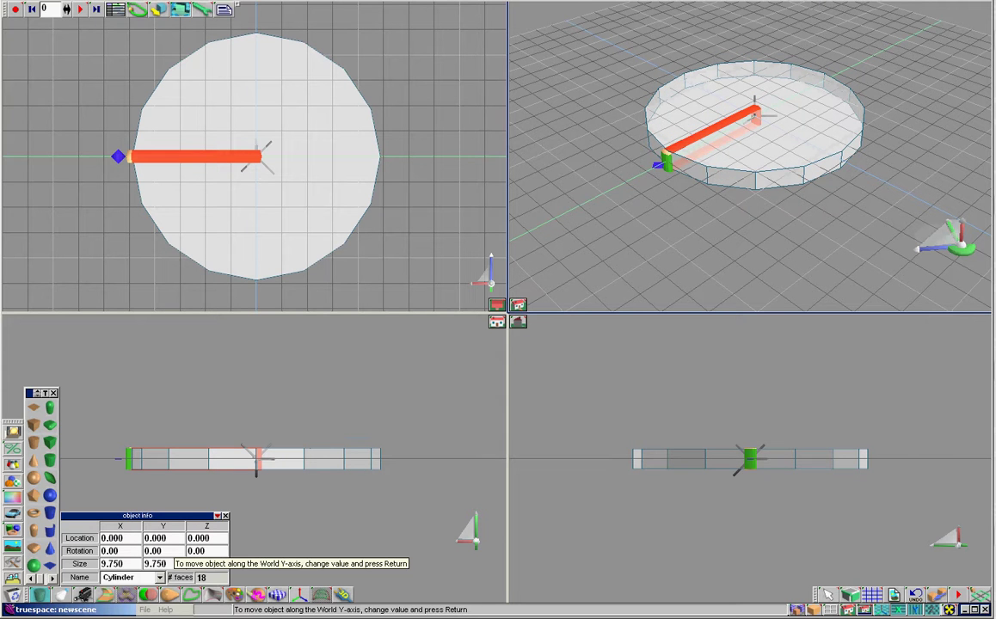
Step: Set the cylinder's size to 6 in X, 6 in Y and 1 in Z
left_click_drag(128, 564, 95, 564)
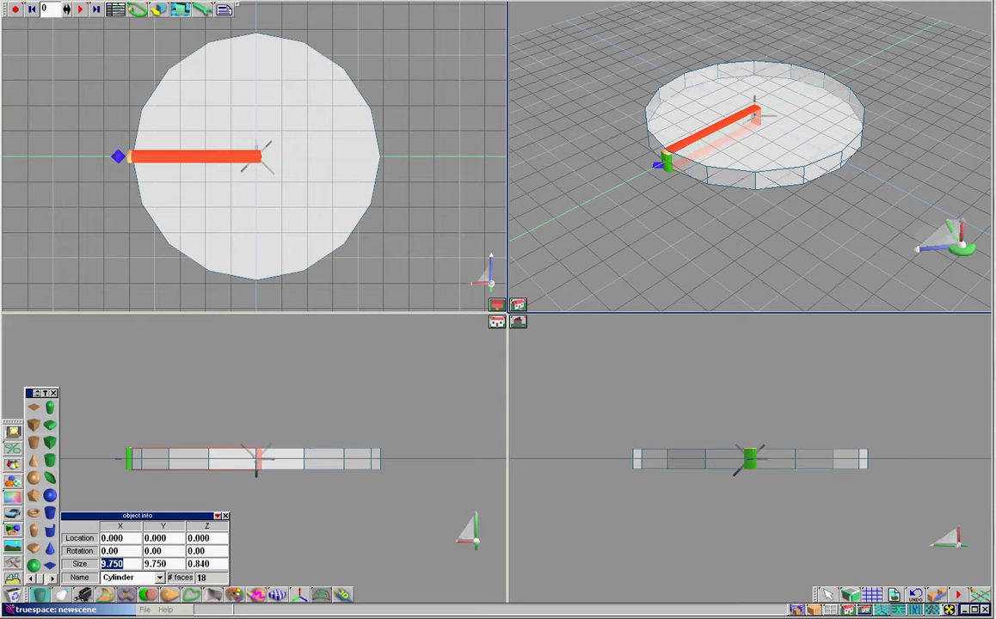
type("6")
key("Return")
left_click_drag(170, 565, 140, 570)
type("6")
key("Return")
left_click_drag(212, 565, 181, 566)
type("6")
key("Return")
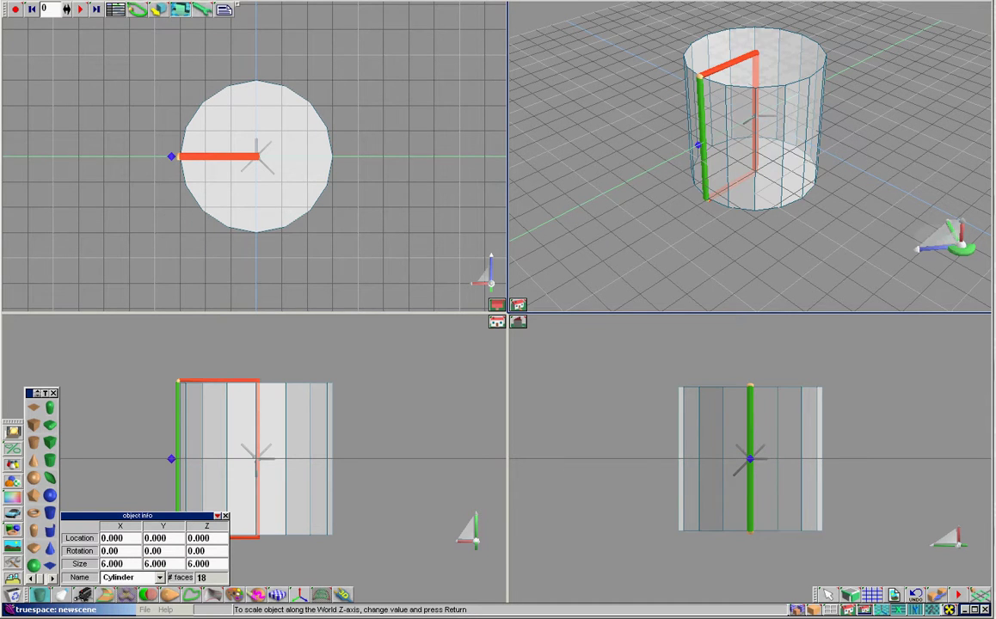
type("1")
key("Return")
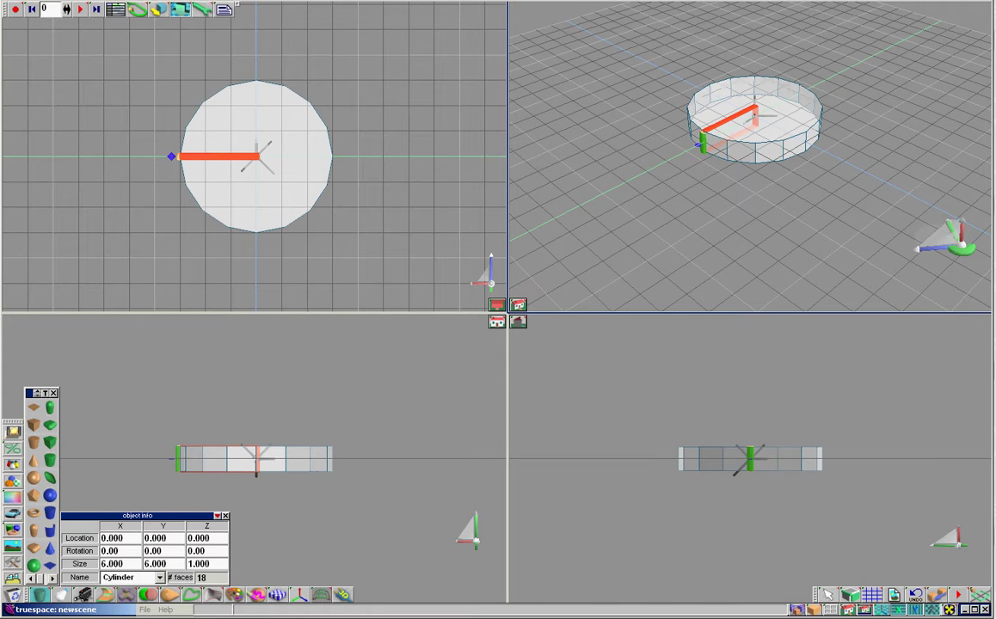
Step: Add a second cylinder about 10.6 wide and 1.4 tall, and set its X, Y and Z location to 0
left_click(33, 443)
mouse_move(571, 124)
left_mouse_down()
mouse_move(677, 139)
mouse_move(677, 110)
left_mouse_up()
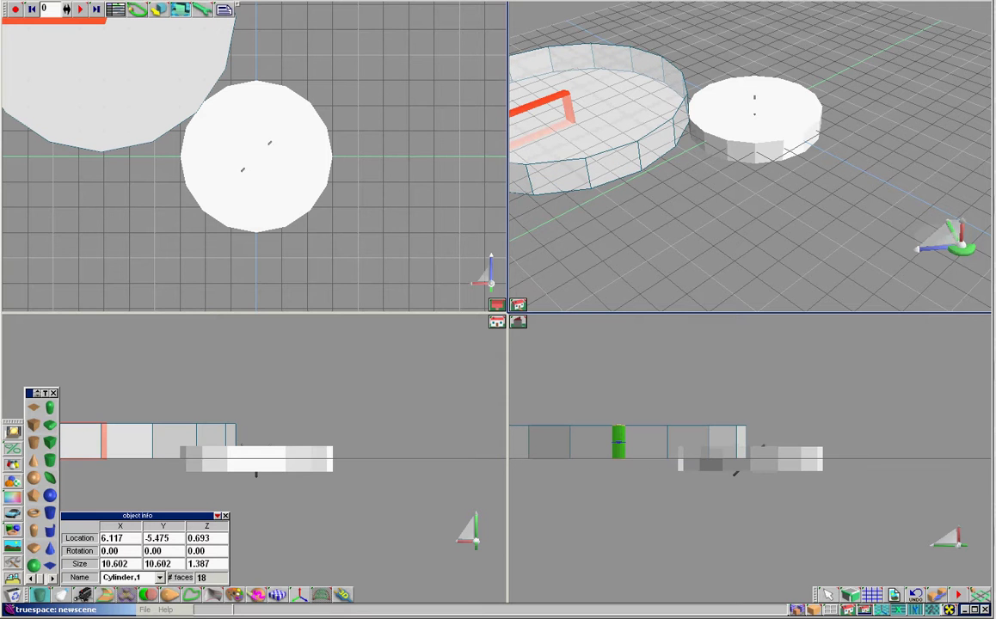
double_click(113, 538)
type("0")
key("Return")
left_click_drag(172, 539, 135, 547)
type("0")
key("Return")
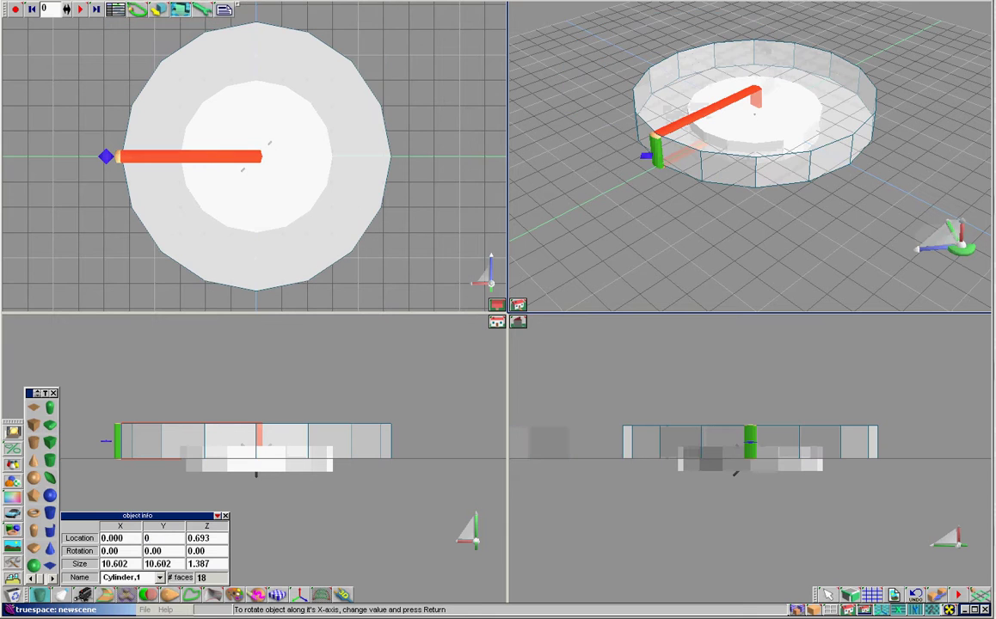
left_click_drag(213, 539, 181, 539)
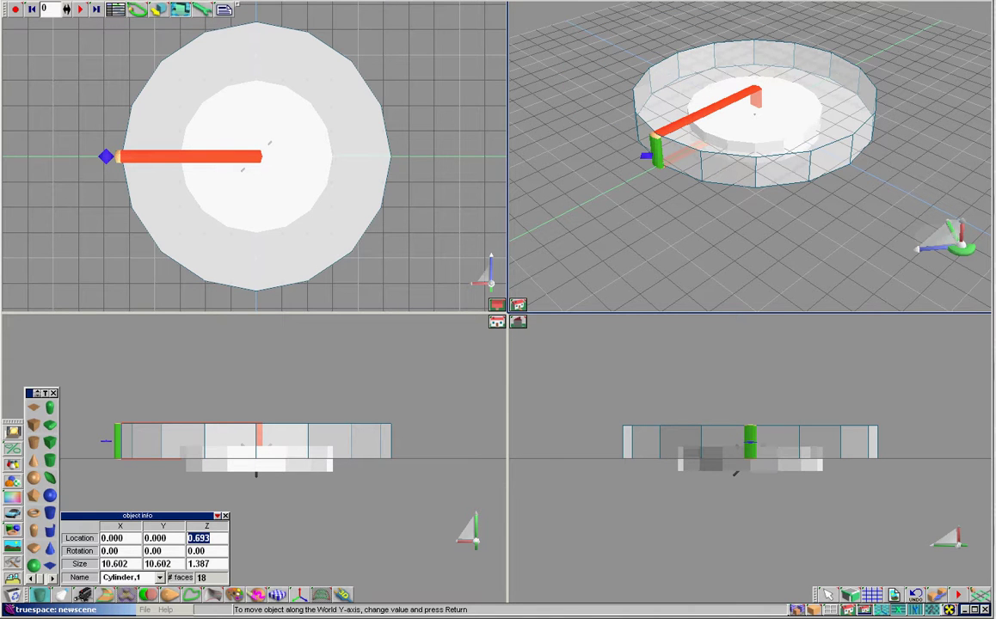
type("0")
key("Return")
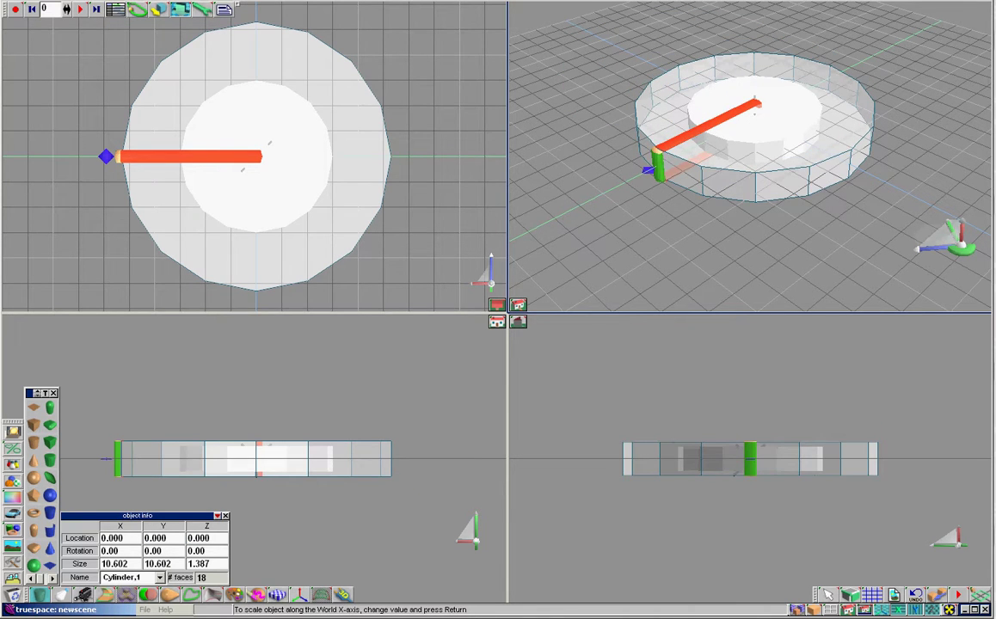
Step: Set the second cylinder's X and Y size to 10
left_click_drag(130, 564, 93, 565)
type("10")
key("Return")
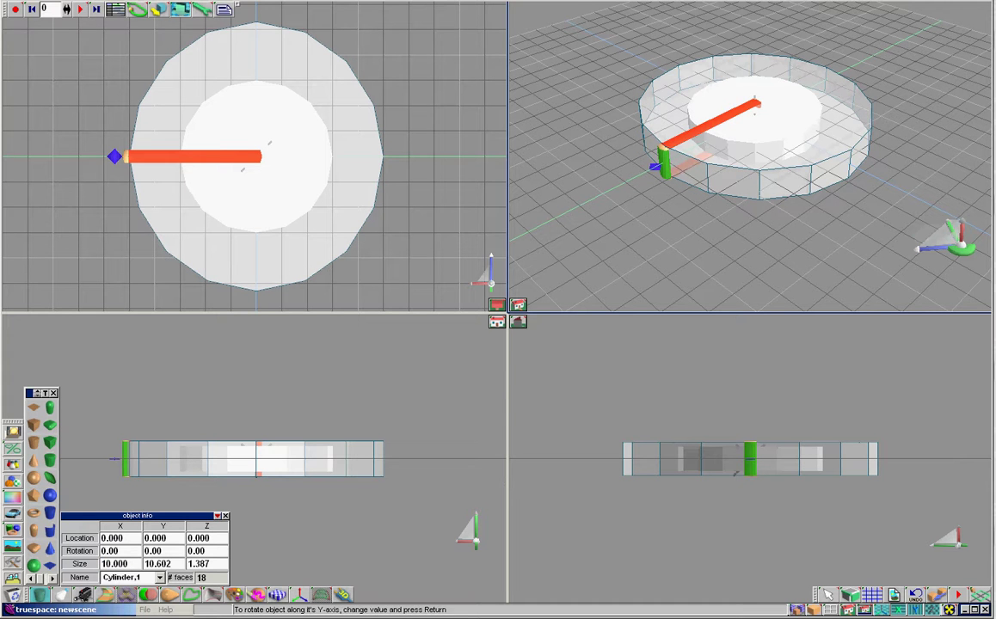
left_click_drag(173, 564, 138, 564)
type("10")
key("Return")
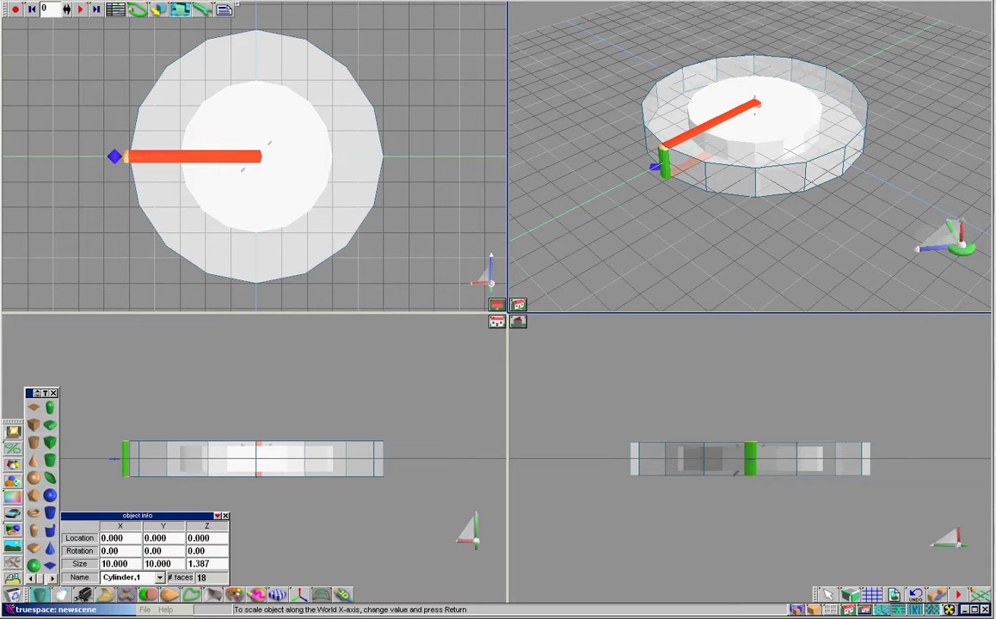
Step: Set the second cylinder's Z size to 2.3
left_click_drag(214, 564, 182, 564)
type("4")
key("Return")
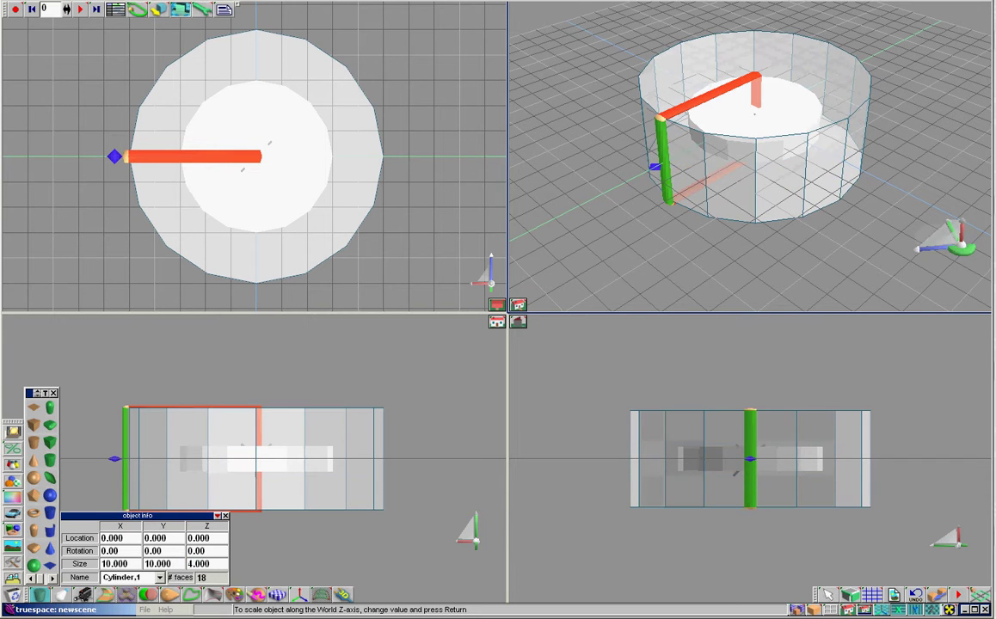
left_click_drag(211, 564, 184, 564)
type("2")
key("Return")
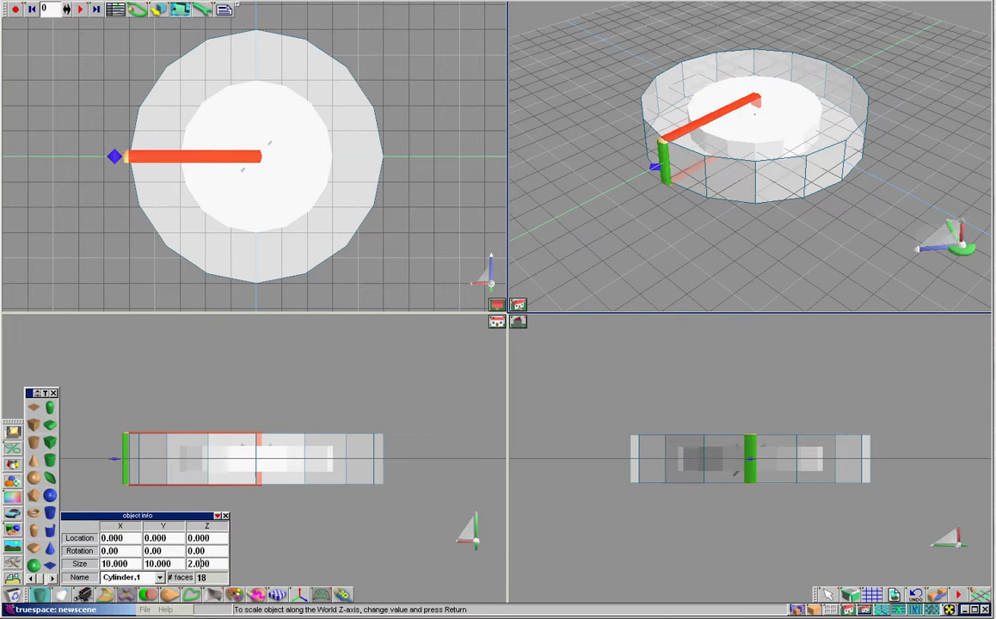
key("Return")
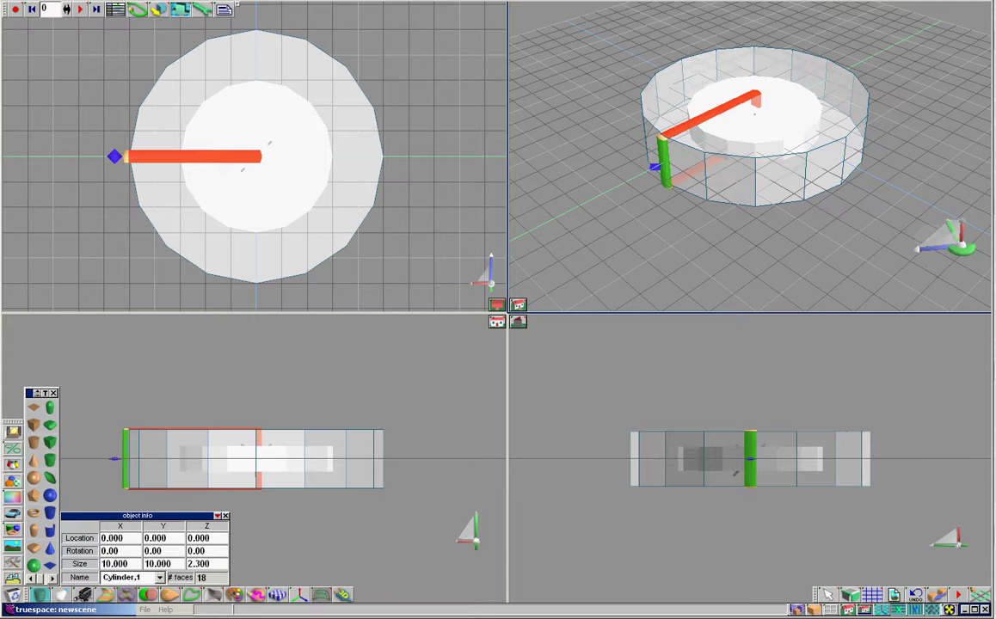
Step: Raise the large cylinder so it sits on top of the small one, with a Z location of 1.7
left_click(828, 594)
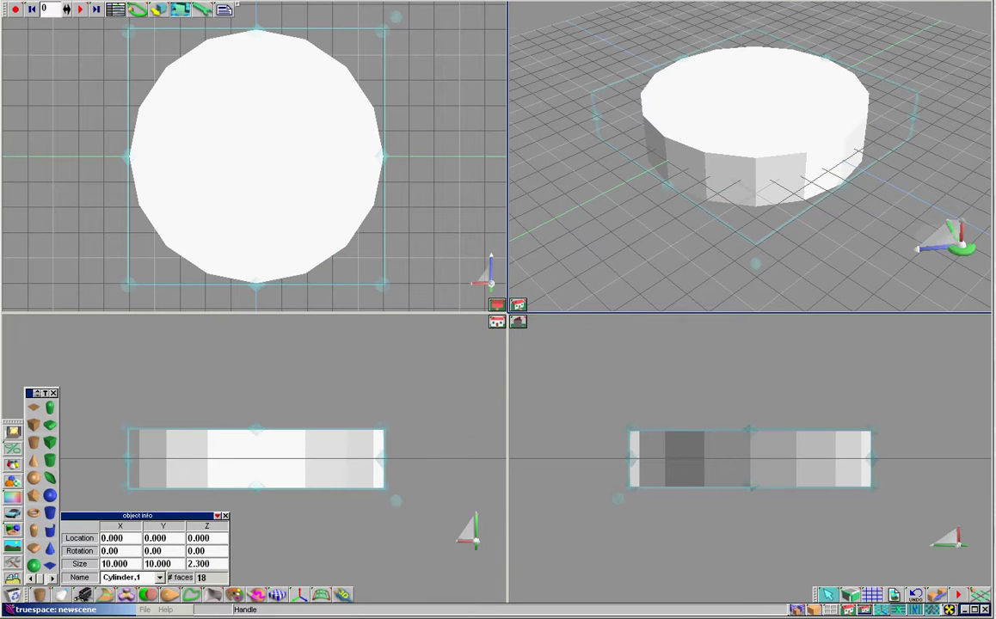
left_click_drag(256, 458, 258, 421)
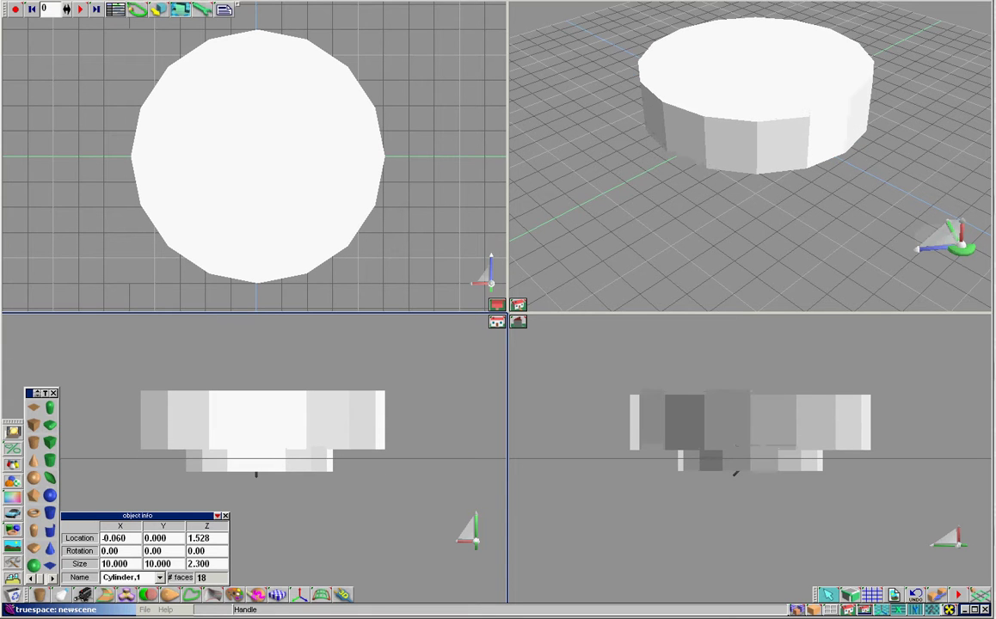
left_click_drag(212, 538, 194, 538)
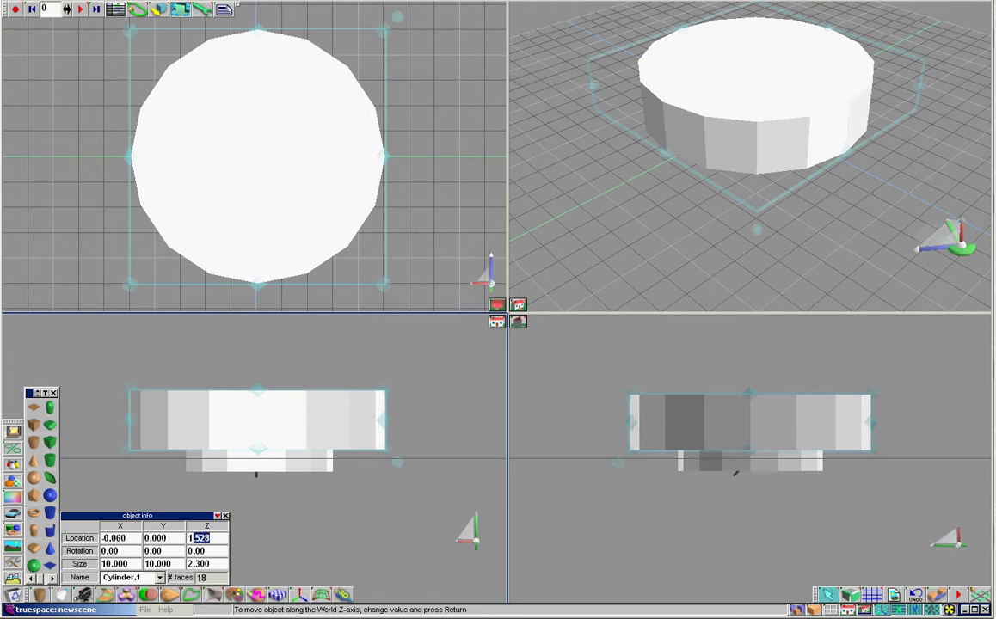
type(".7")
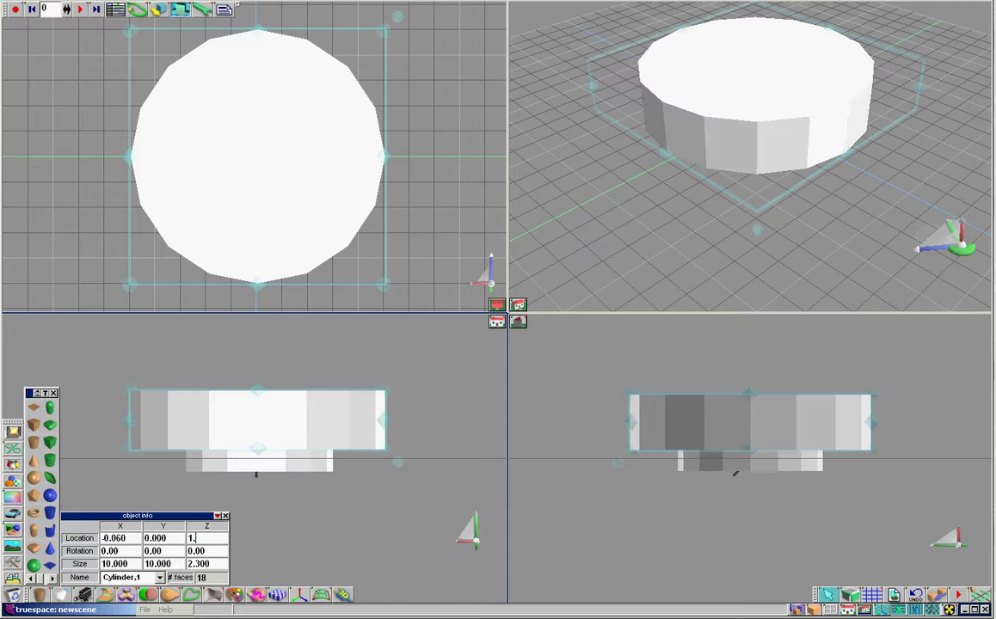
key("Return")
left_click_drag(258, 445, 258, 447)
left_click_drag(212, 539, 196, 538)
type(".7")
key("Return")
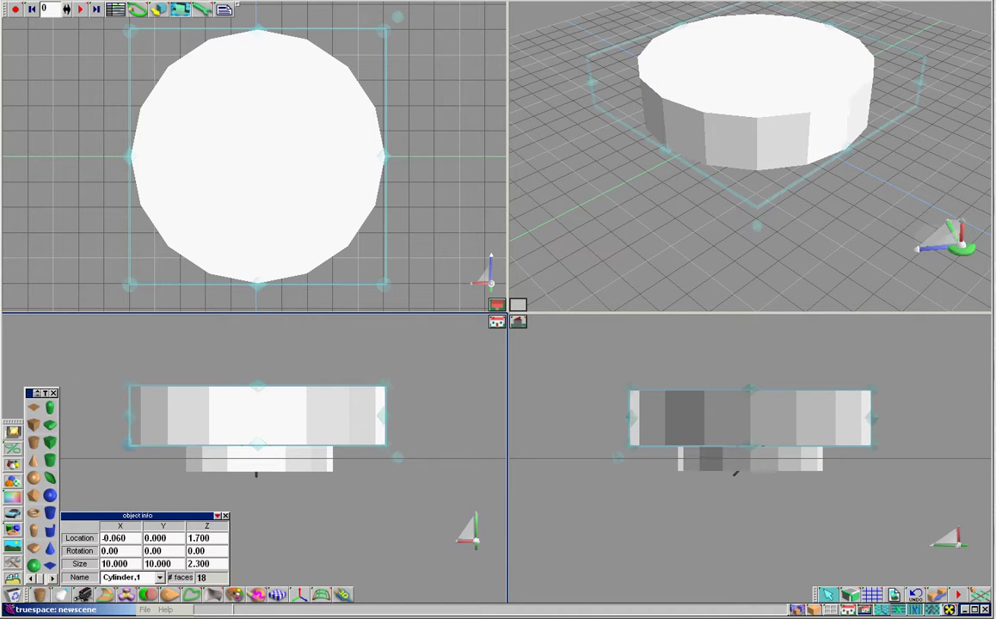
Step: Add a sphere about 5.2 in diameter and set its X, Y and Z location to 0
left_click_drag(572, 155, 637, 192)
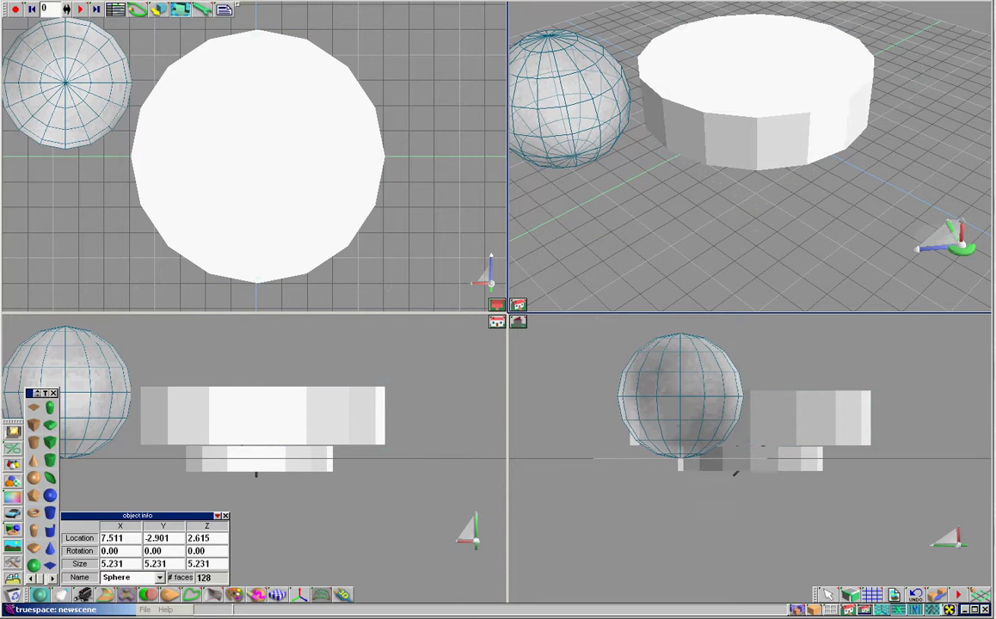
left_click_drag(102, 538, 143, 538)
type("0")
key("Return")
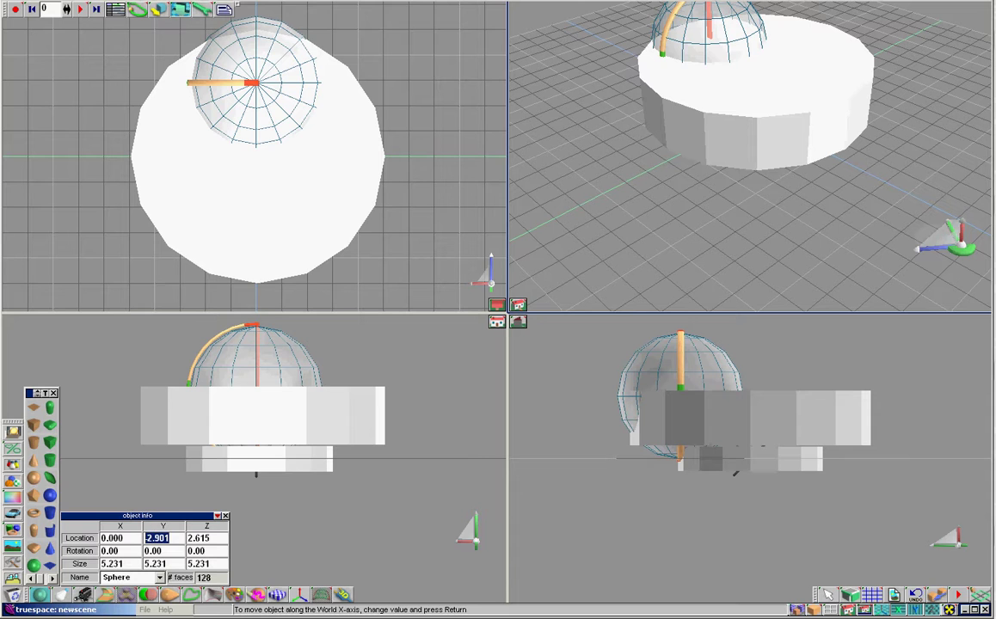
type("0")
key("Tab")
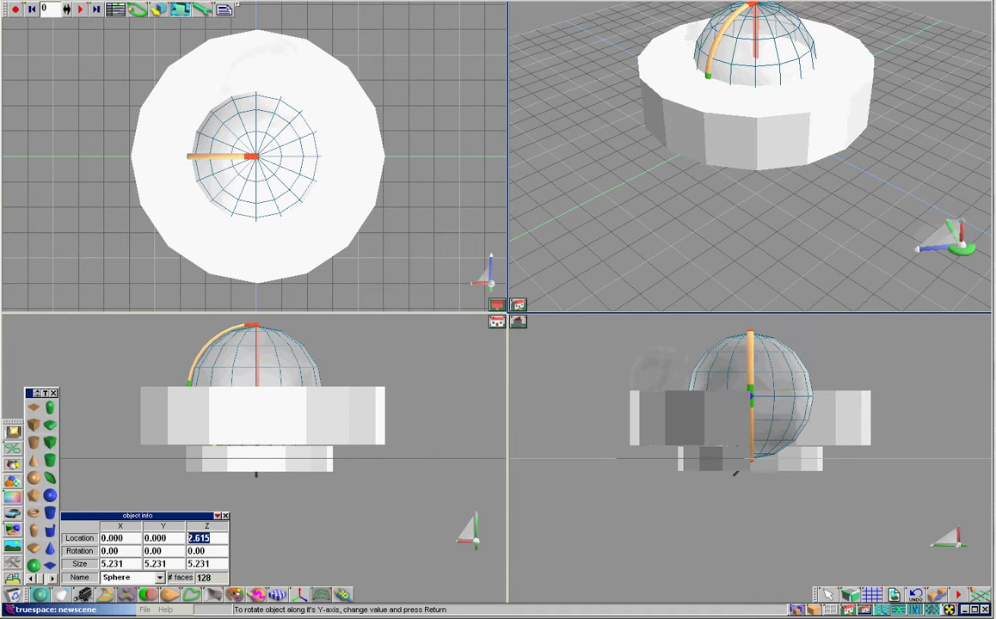
type("0")
key("Return")
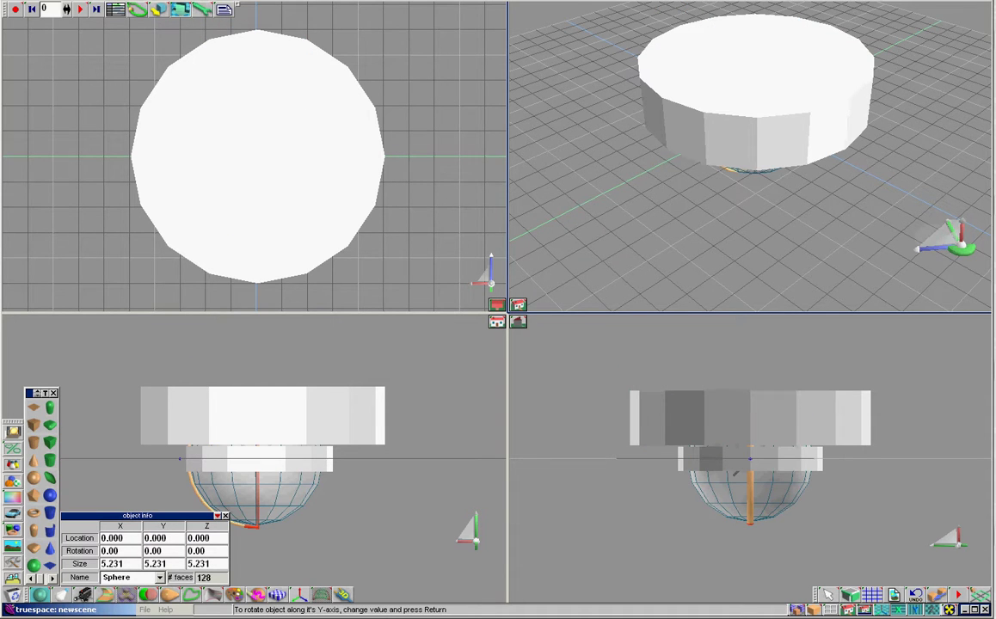
Step: Widen the sphere to a size of 7 in both X and Y
double_click(113, 565)
type("7")
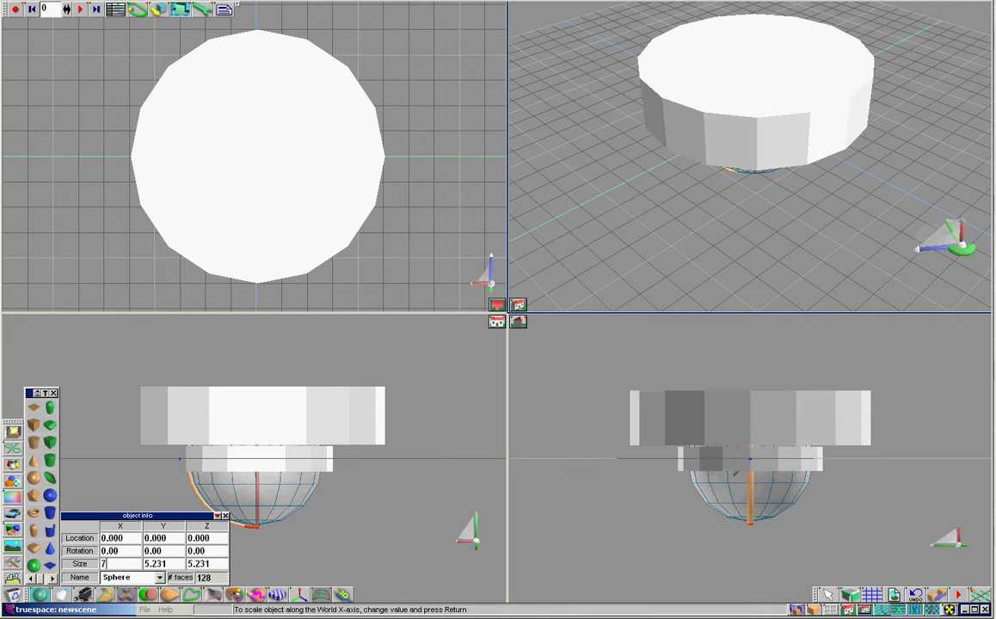
key("Return")
left_click_drag(168, 564, 150, 564)
type("7")
key("Return")
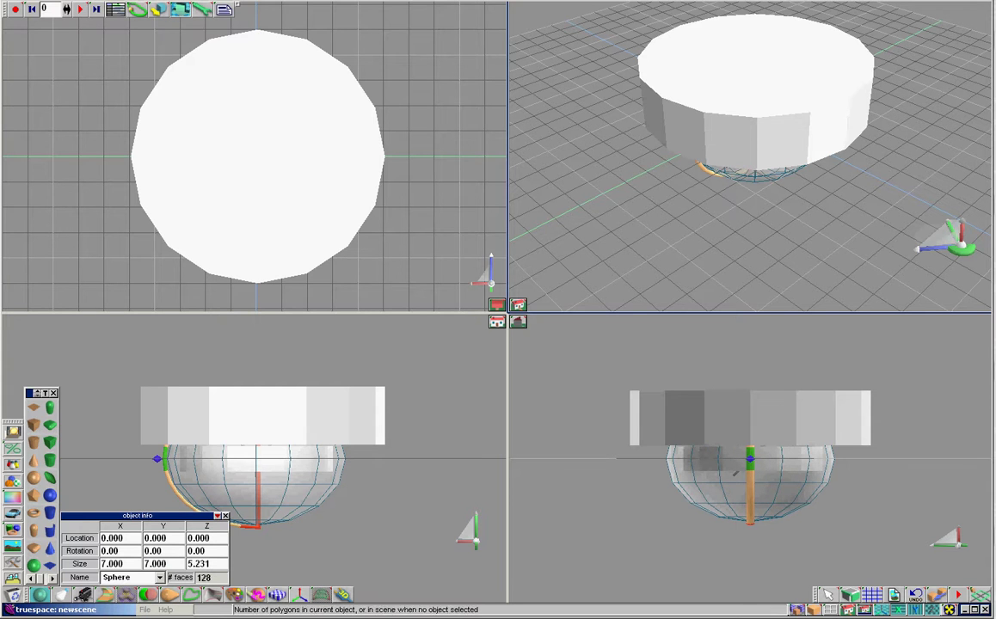
Step: Flatten the sphere to a Z size of 3
left_click_drag(210, 564, 187, 564)
key("BackSpace")
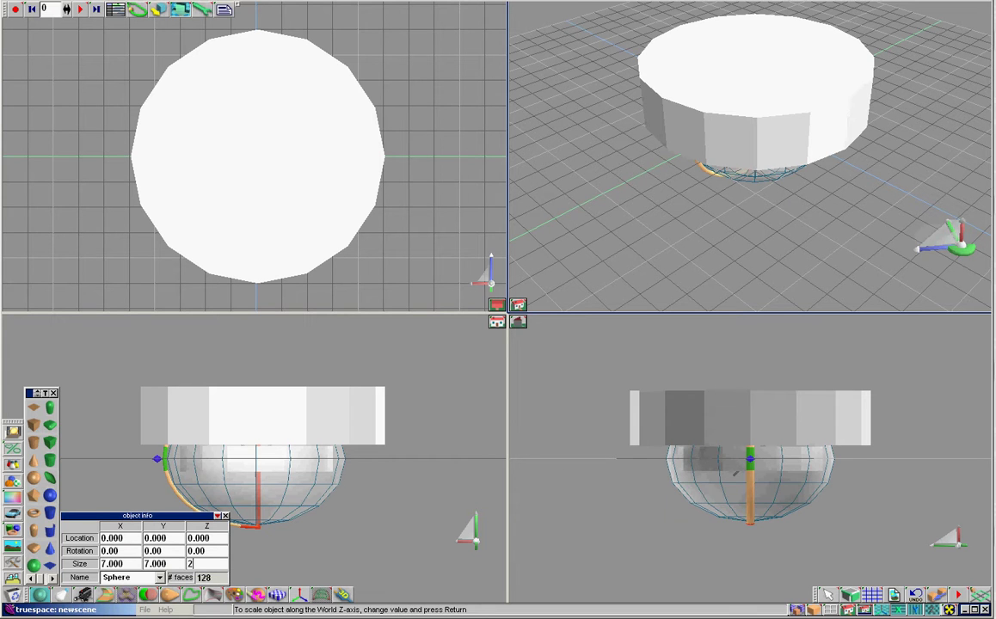
type("2")
key("Return")
double_click(204, 564)
type("3")
key("Return")
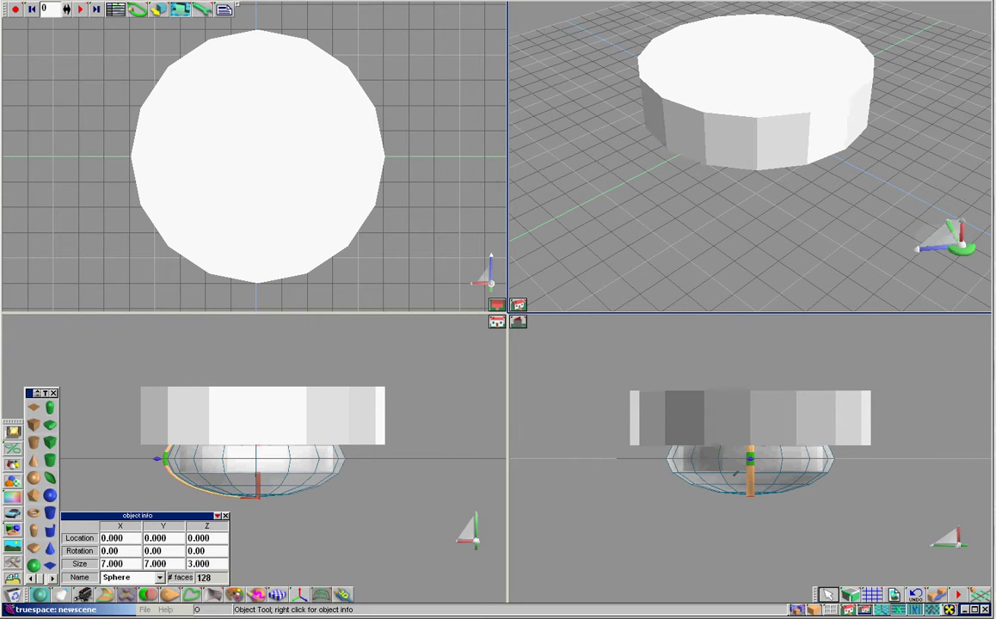
Step: Raise the flattened sphere into the large cylinder's top at a Z location of about 2.68, and set its X location to 0
left_click(828, 594)
left_click_drag(258, 477, 259, 407)
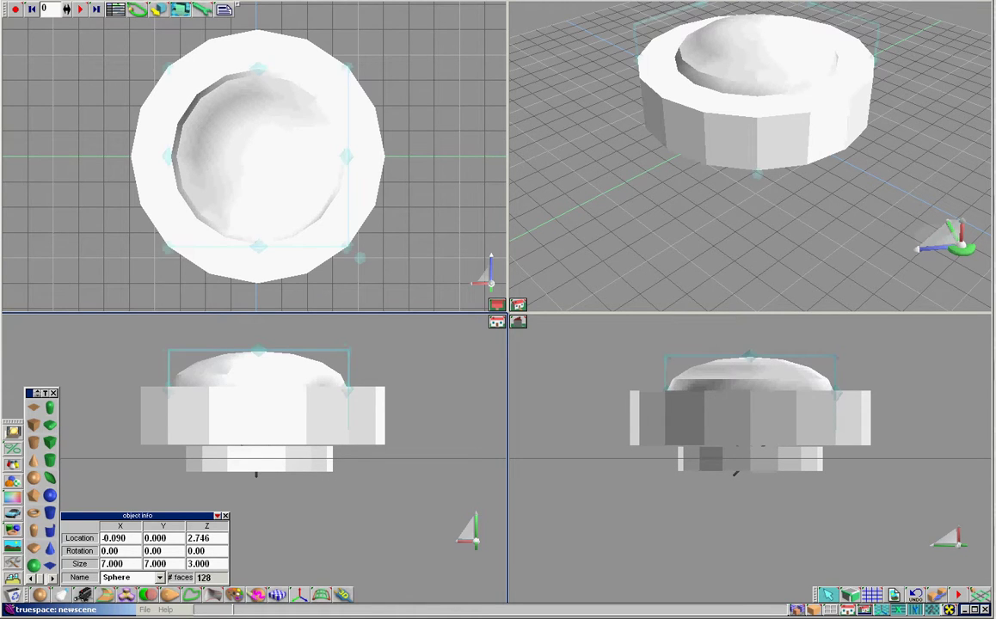
left_click_drag(258, 351, 258, 353)
left_click_drag(129, 538, 101, 540)
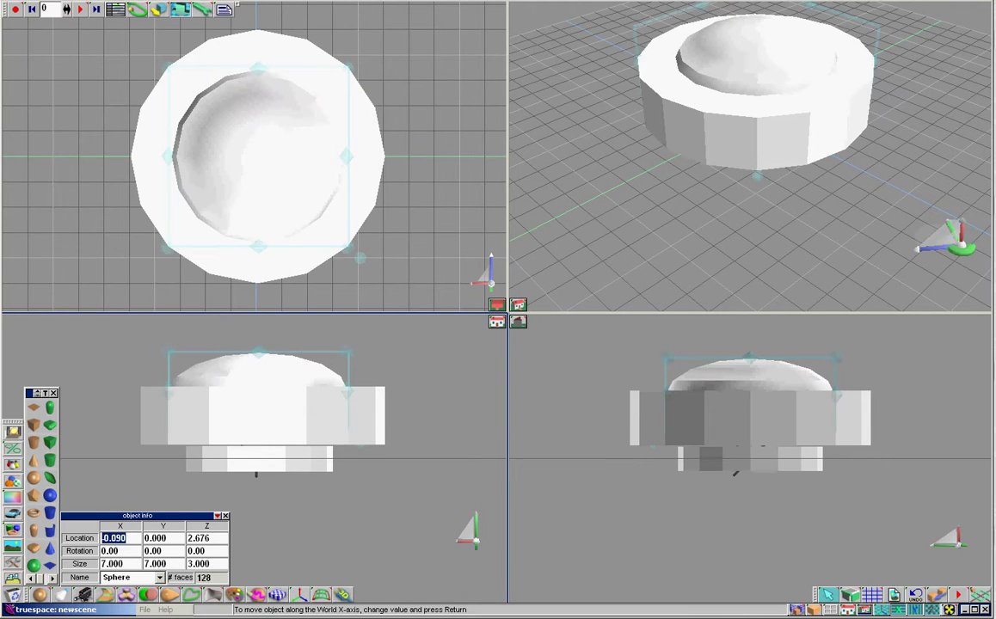
type("0")
key("Return")
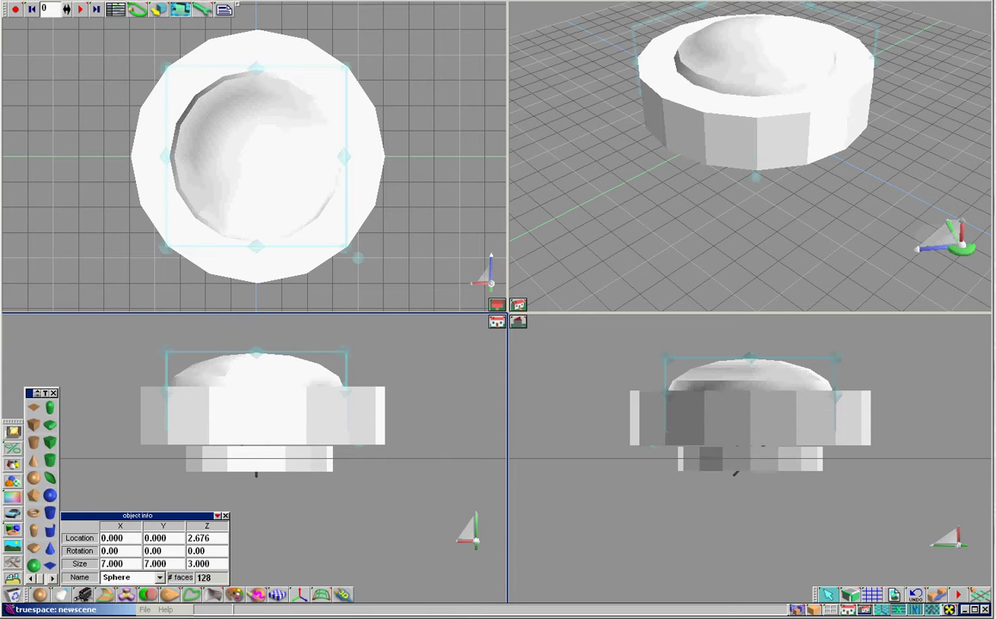
Step: Subtract the flattened sphere from the large cylinder to hollow out a bowl in its top
left_click(373, 413)
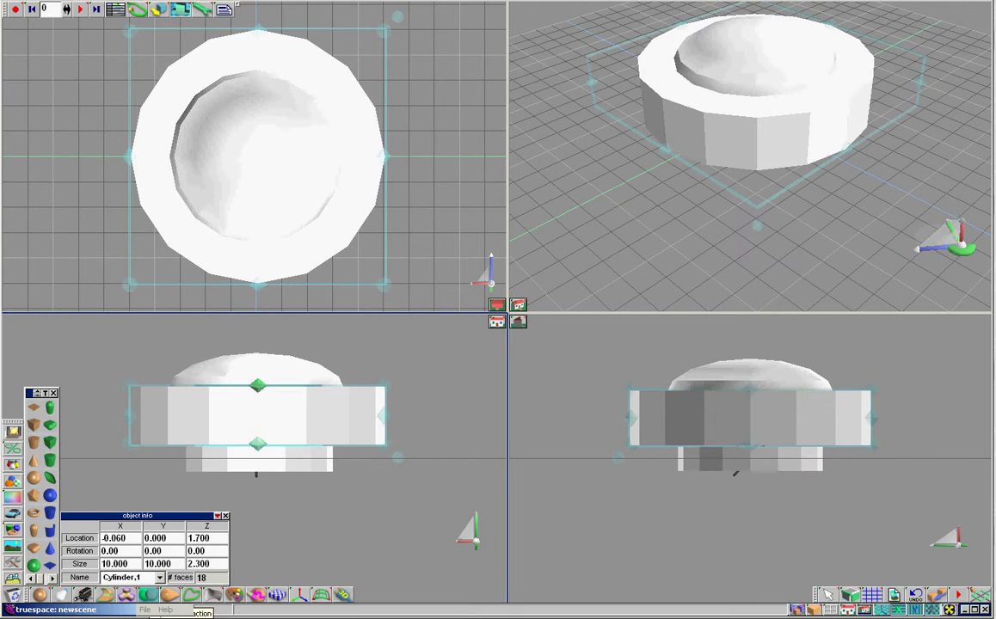
left_click(258, 370)
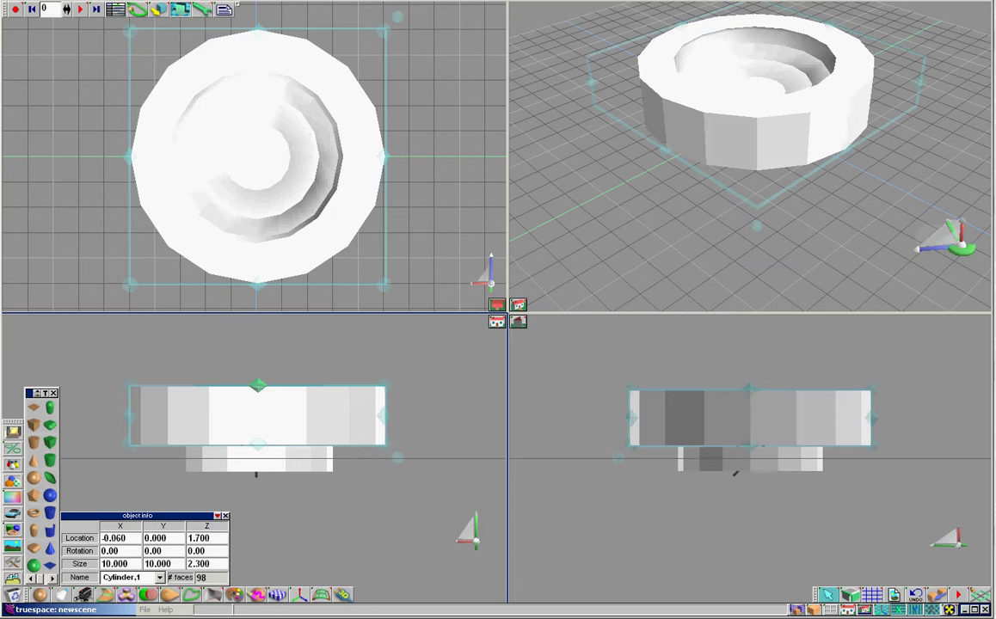
left_click(238, 6)
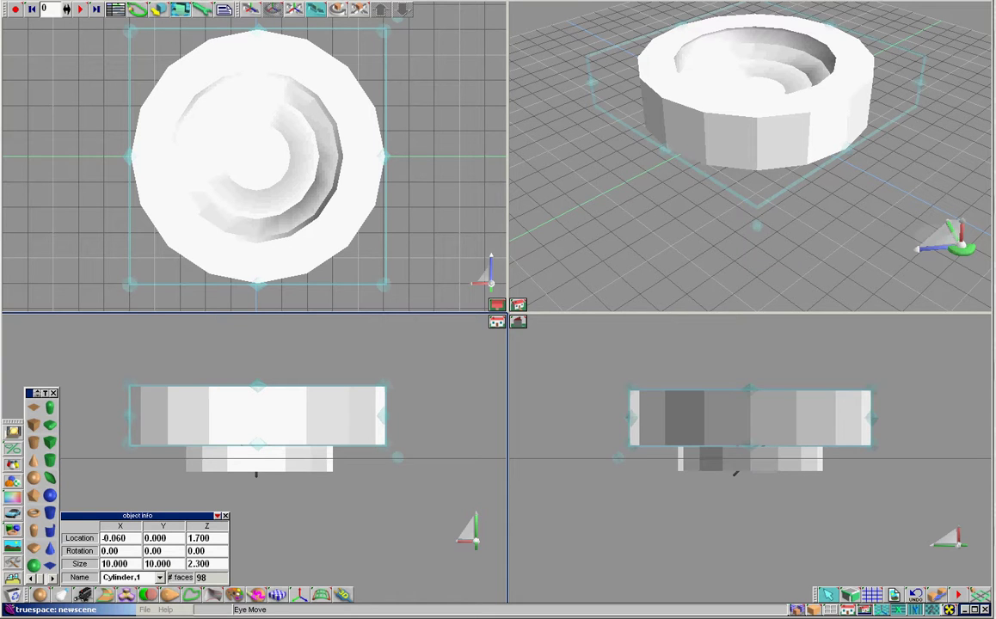
left_click(619, 198)
left_click(272, 9)
mouse_move(750, 172)
left_mouse_down()
mouse_move(750, 163)
mouse_move(749, 203)
mouse_move(750, 47)
mouse_move(749, 172)
mouse_move(744, 155)
left_mouse_up()
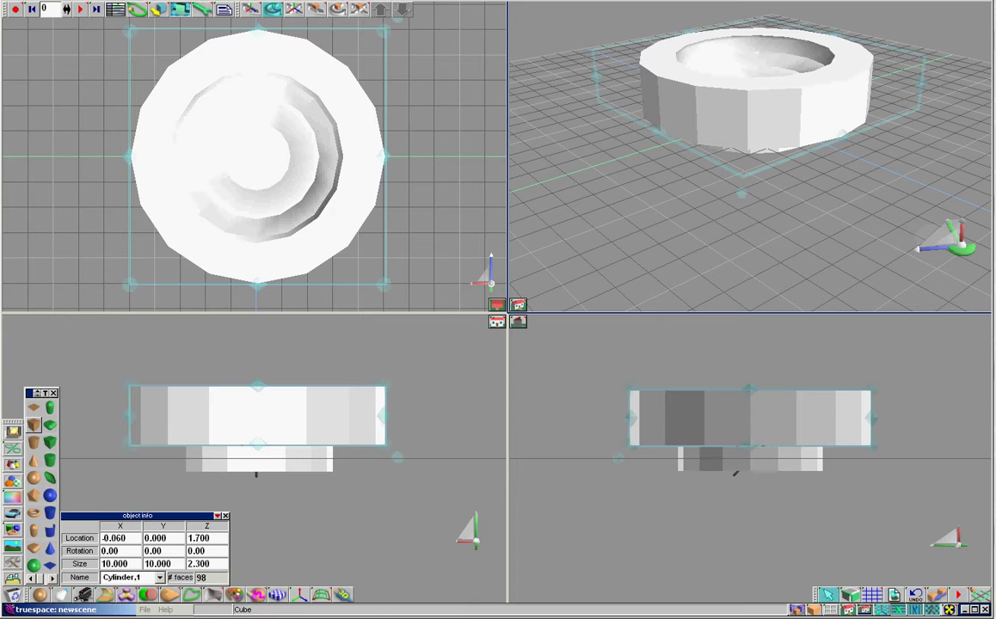
Step: Add a cube beneath the hollowed cylinder and place it at location X 0, Y 0, Z 1
left_click(33, 424)
mouse_move(553, 148)
left_mouse_down()
mouse_move(601, 211)
mouse_move(619, 261)
mouse_move(611, 191)
left_mouse_up()
double_click(113, 538)
type("0")
key("Return")
left_click_drag(167, 538, 143, 538)
type("0")
key("Return")
key("Tab")
type("1")
key("Return")
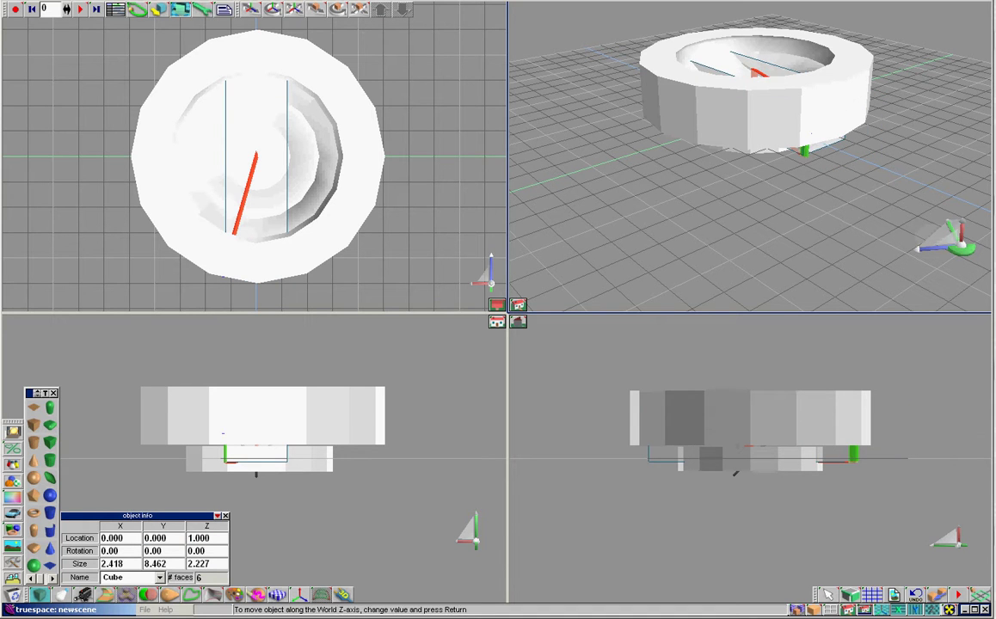
Step: Narrow the cube to an X size of 1
double_click(113, 564)
type("10")
key("Return")
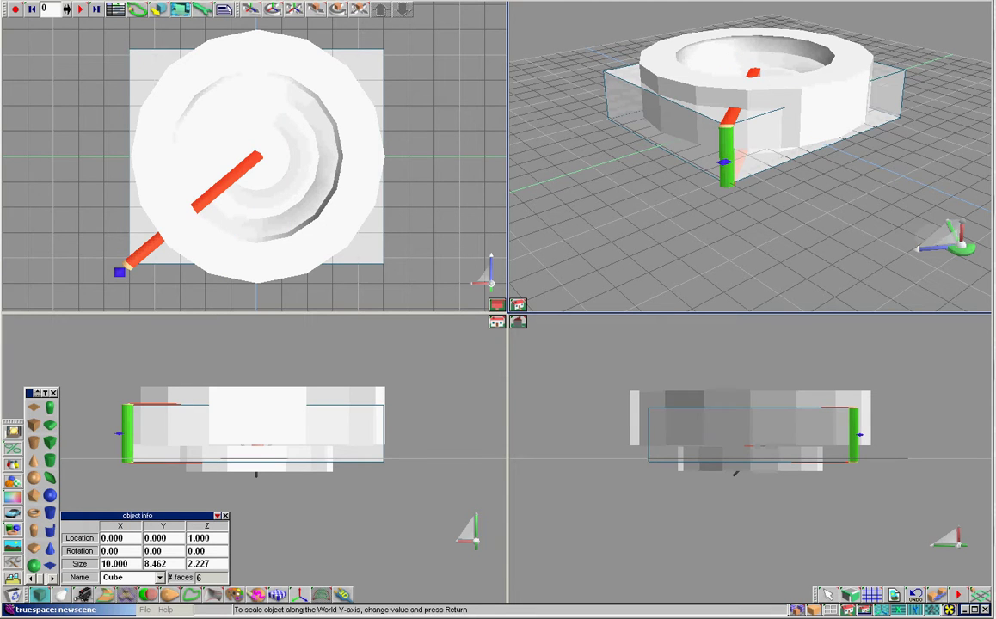
left_click_drag(130, 564, 96, 564)
type("1")
key("Return")
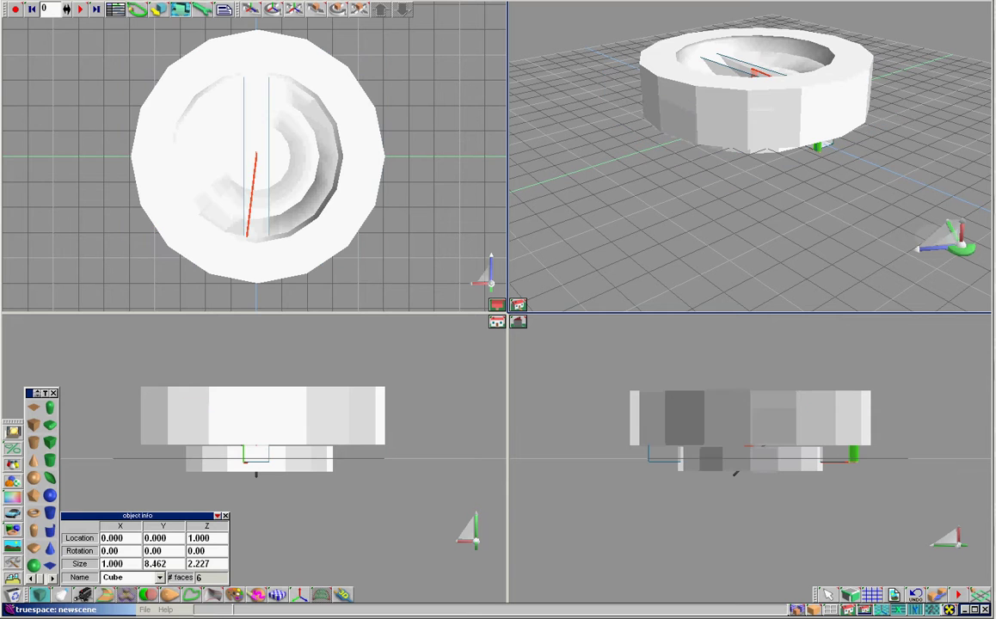
Step: Lengthen the cube to a Y size of 12 so it spans past the large cylinder
left_click_drag(168, 564, 140, 564)
type("10")
key("Return")
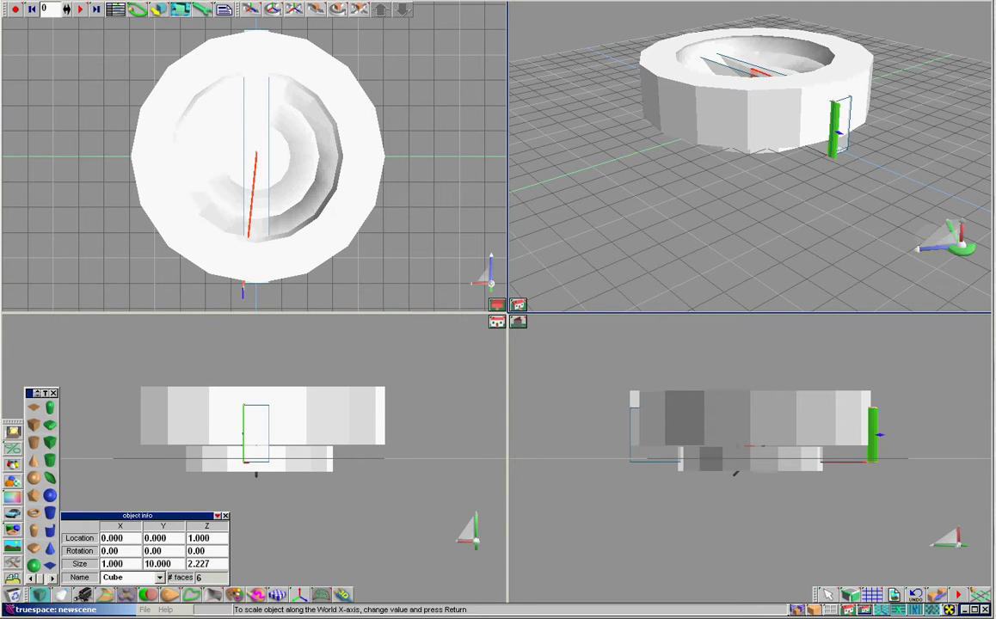
left_click_drag(172, 564, 139, 564)
type("12")
key("Return")
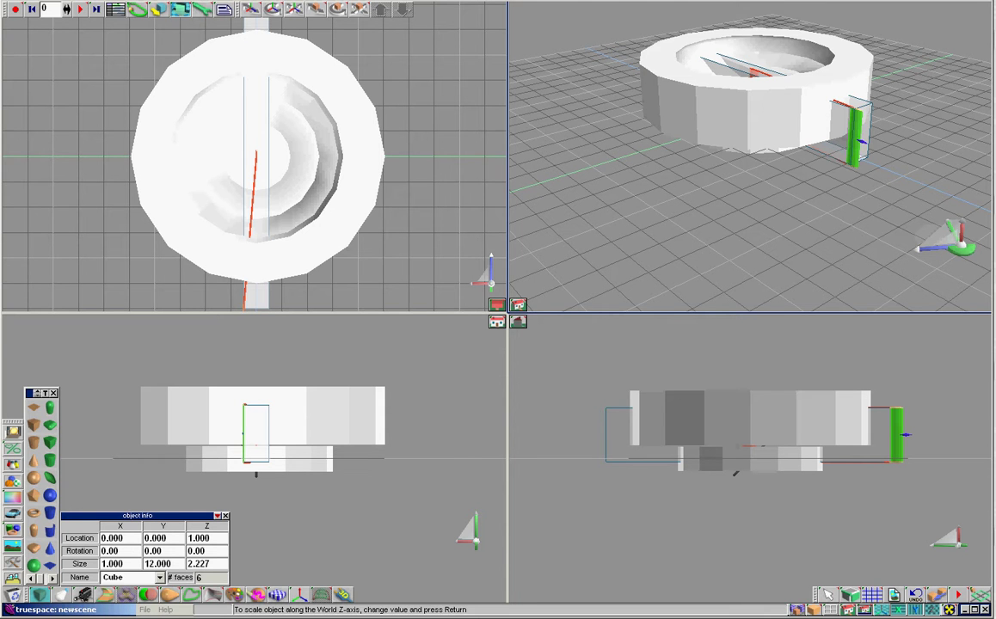
Step: Raise the bar-shaped cube into the large cylinder's upper rim, to a Z location of about 3.36
left_click_drag(211, 564, 194, 564)
left_click(212, 564)
left_click(828, 594)
left_click_drag(881, 438, 880, 388)
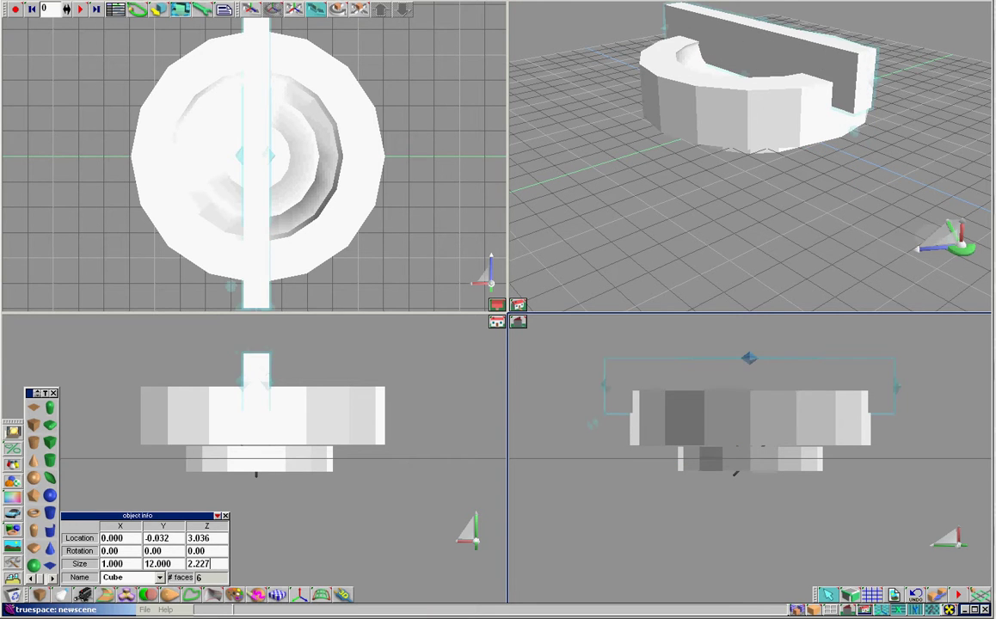
left_click_drag(768, 53, 761, 61)
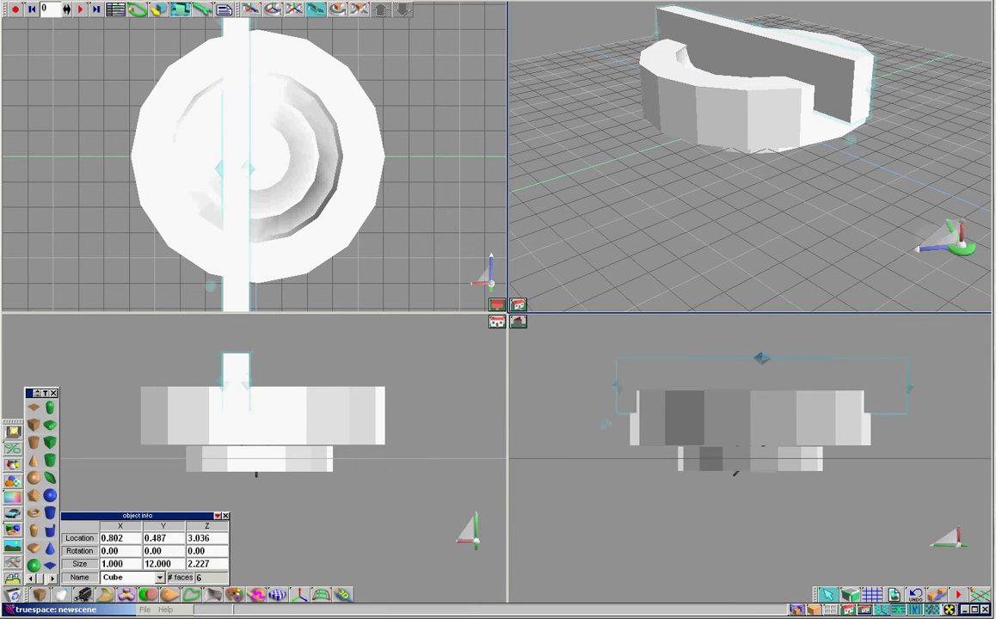
mouse_move(761, 371)
left_mouse_down()
mouse_move(761, 387)
mouse_move(759, 364)
left_mouse_up()
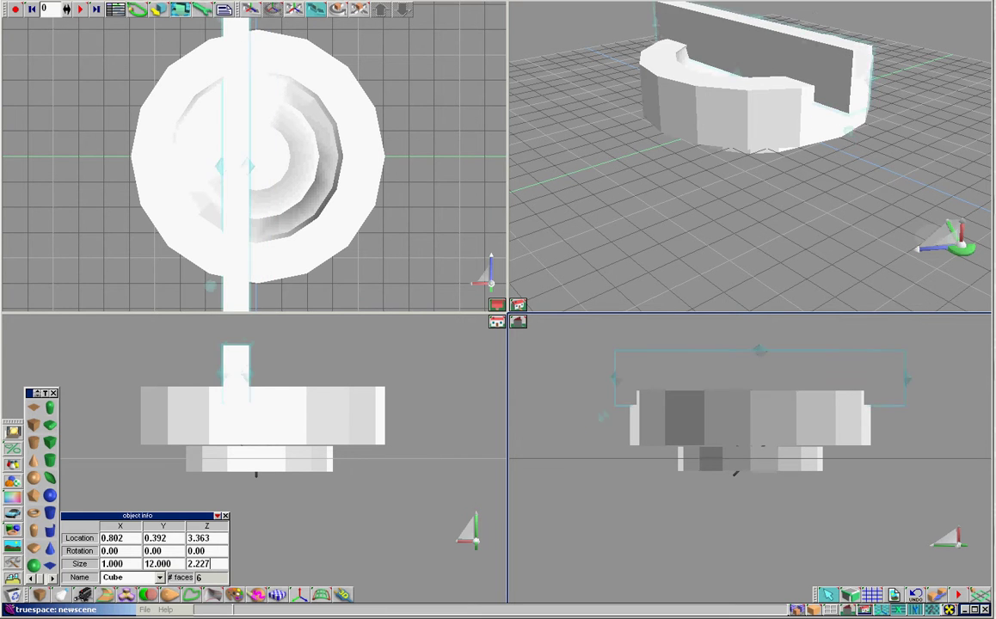
Step: Centre the bar at X 0 and Y 0, and lower it to a Z location of about 3.03
left_click_drag(167, 539, 129, 546)
type("0")
key("Return")
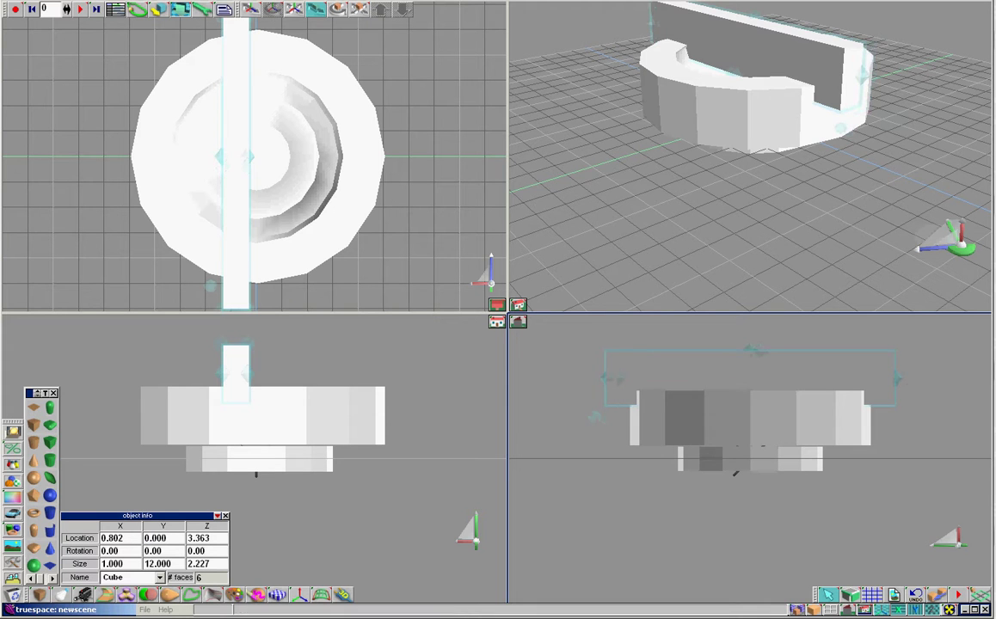
left_click(121, 537)
type("0")
key("Return")
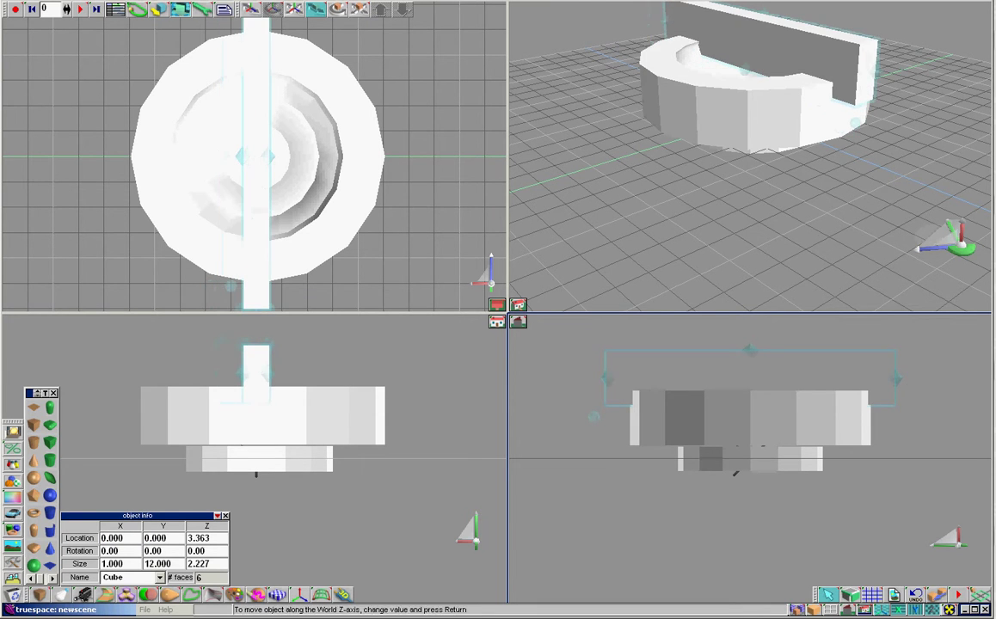
left_click_drag(895, 379, 895, 387)
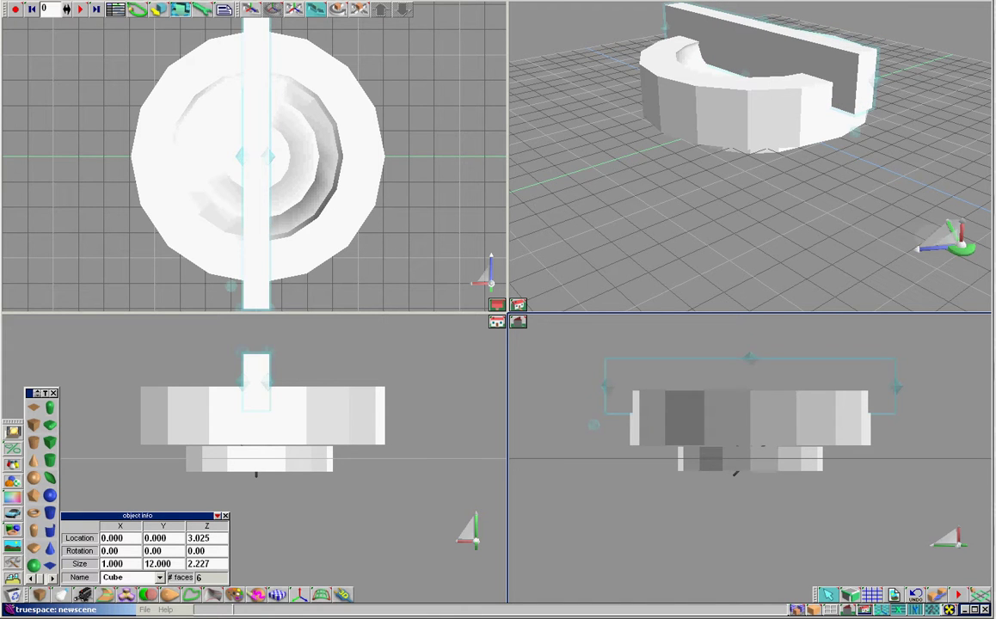
Step: Subtract the bar from the large cylinder with Delete Edges and Triangulate first off and Keep Drill on
left_click(363, 416)
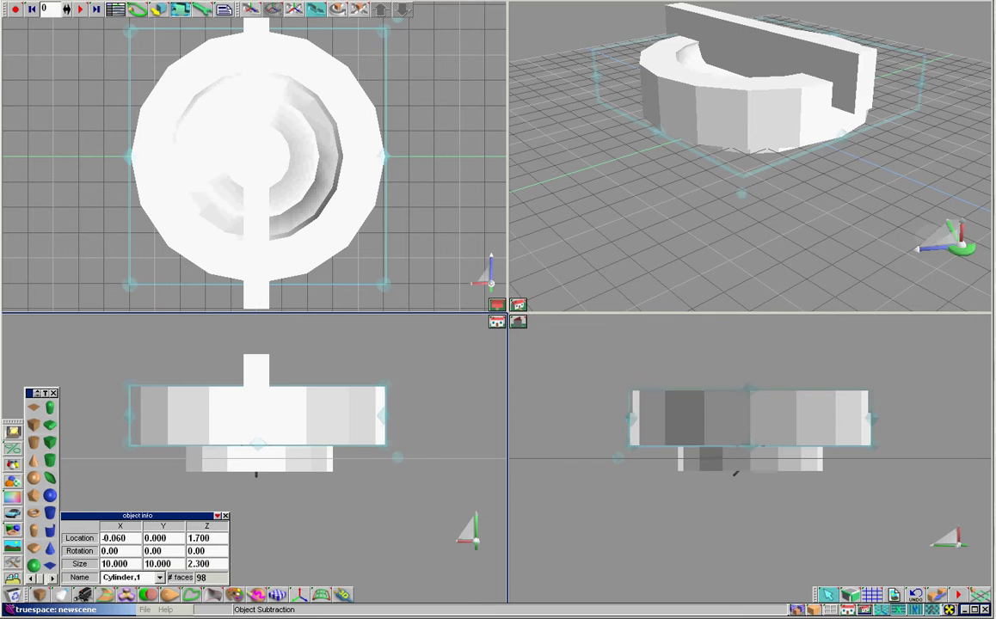
right_click(148, 594)
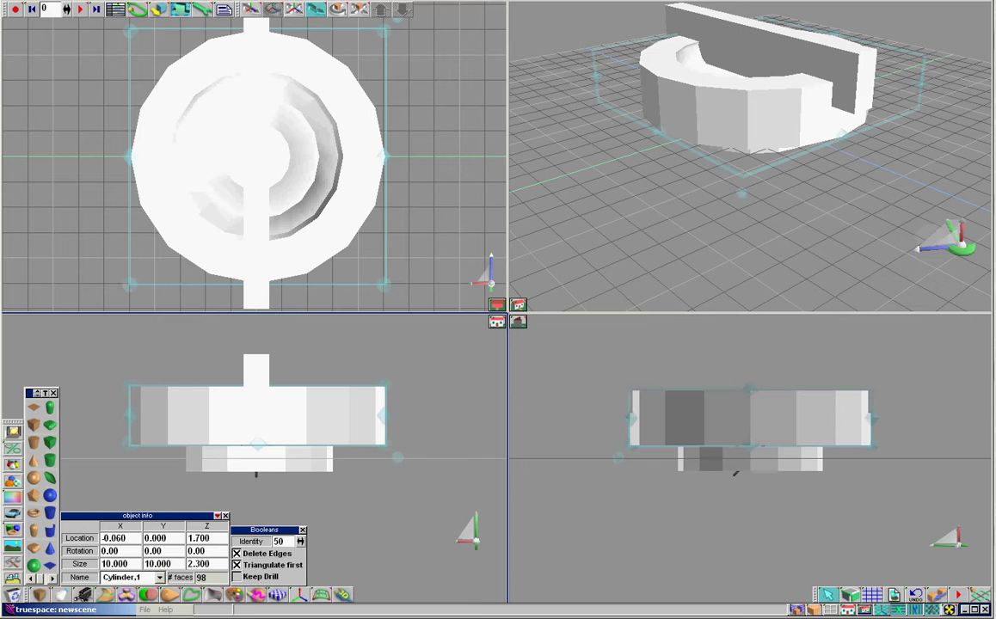
left_click(236, 554)
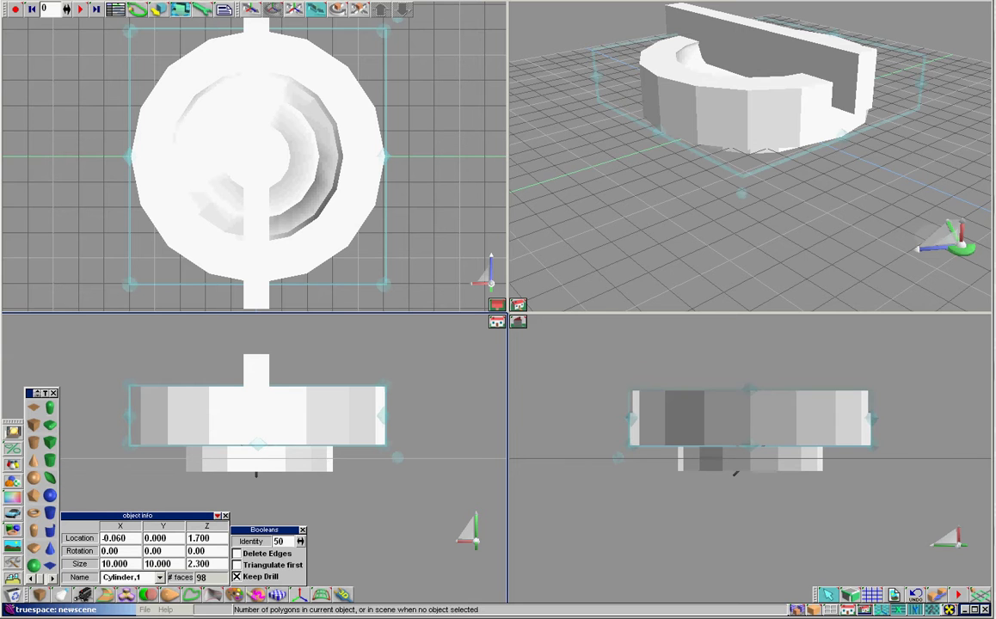
left_click(148, 595)
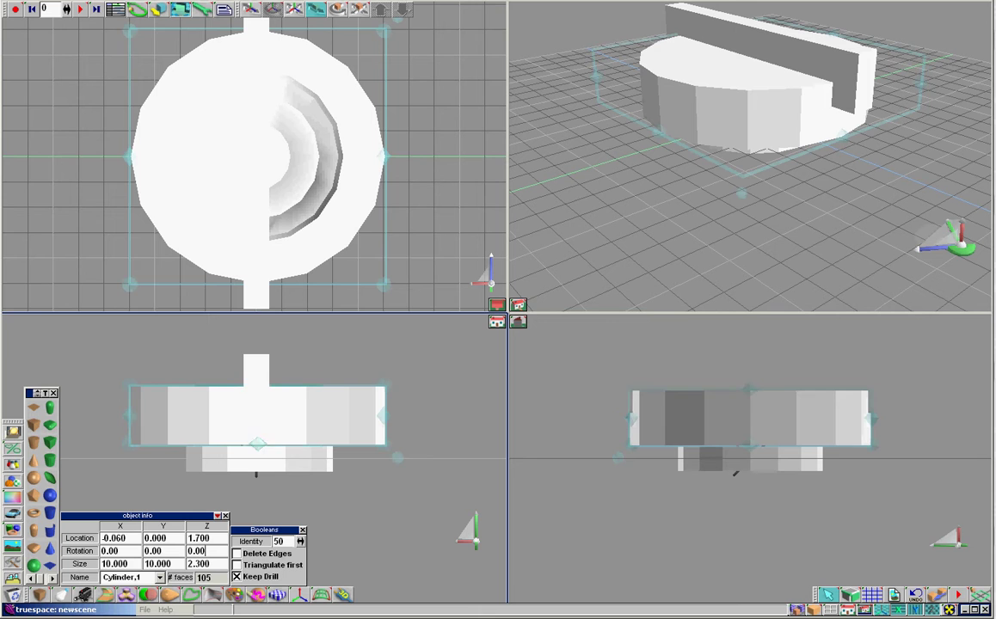
Step: Rotate the kept bar 90 degrees about Z so it crosses the first slot
left_click(257, 369)
left_click_drag(206, 551, 188, 551)
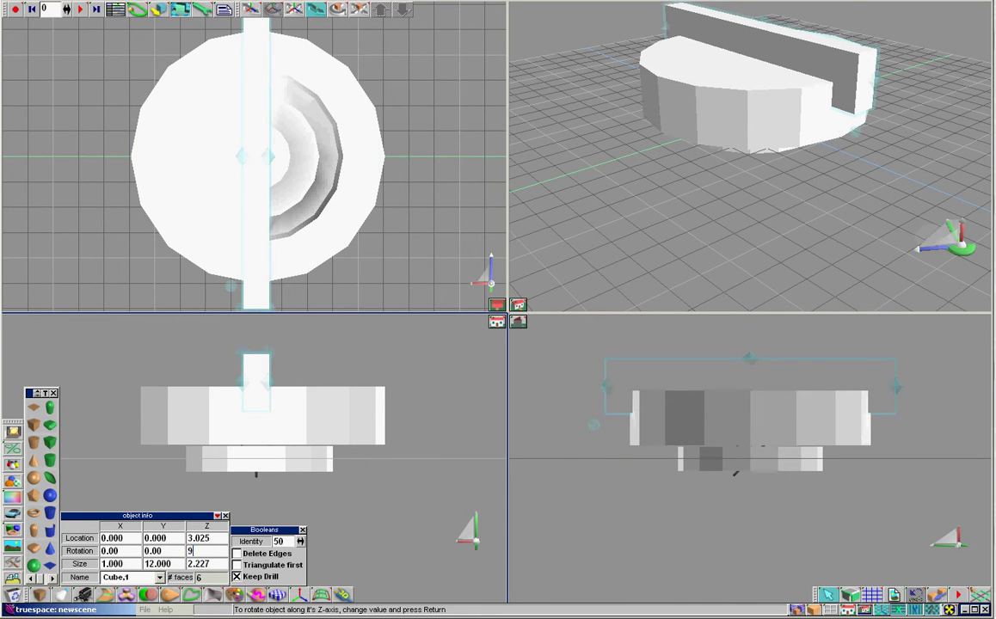
type("90")
key("Return")
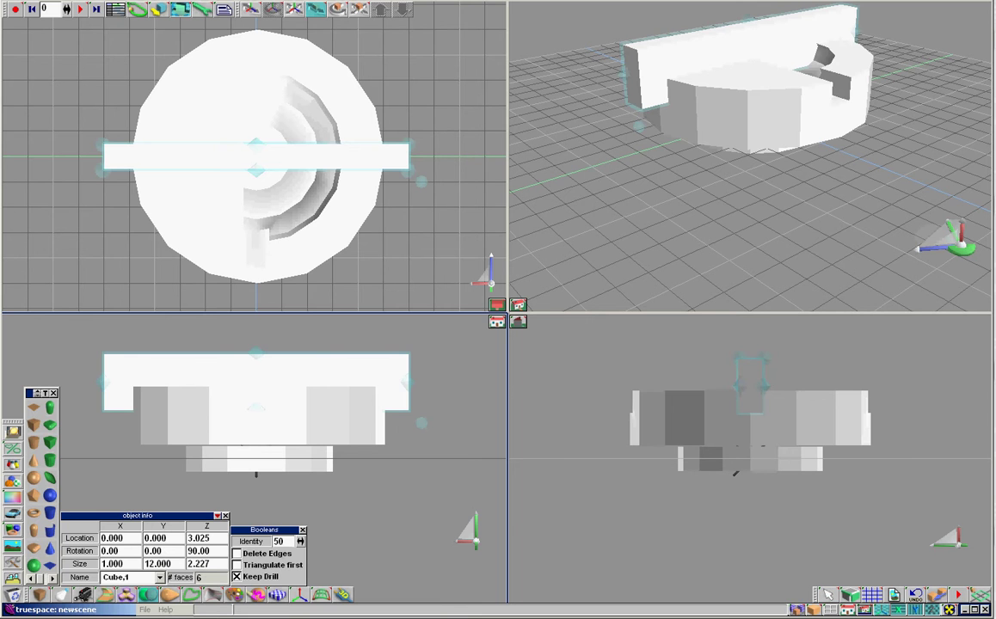
Step: Subtract the rotated bar from the large cylinder to cut the crossing slot, and delete the leftover bar
left_click(376, 416)
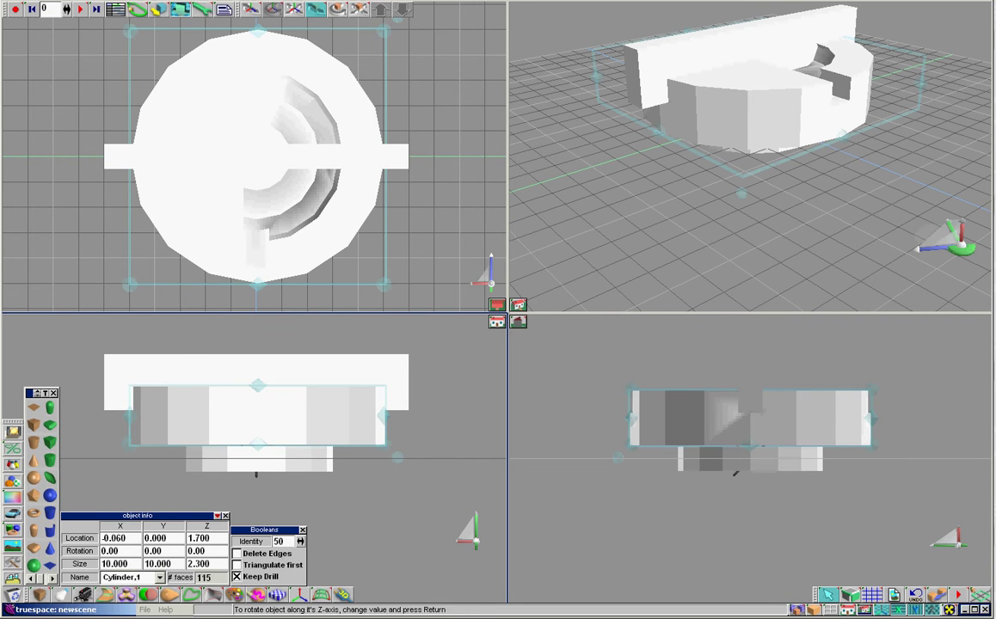
left_click(402, 383)
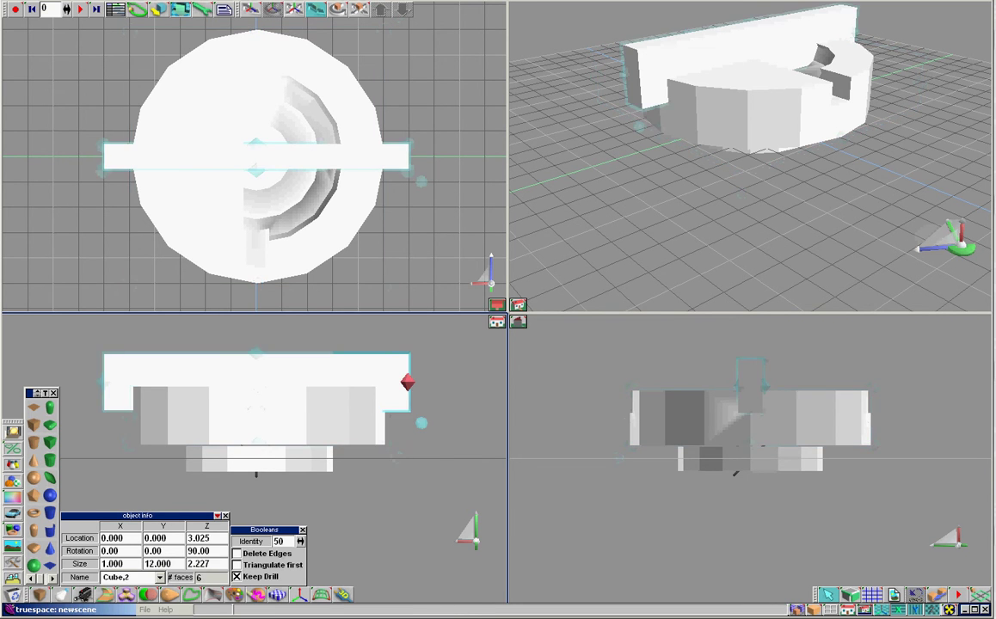
key("Delete")
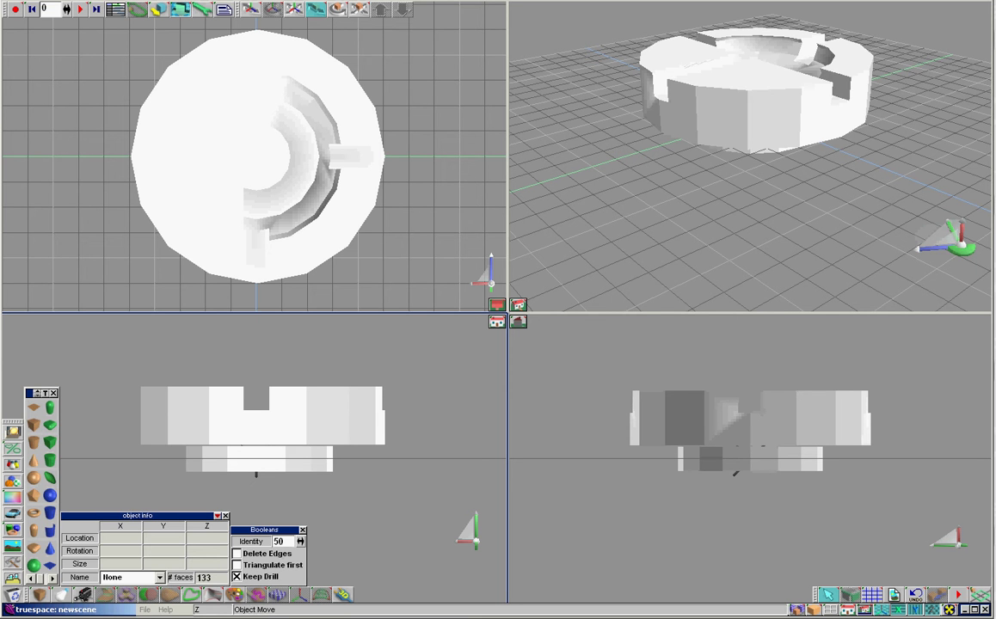
Step: Examine the slotted cylinder from above in the perspective view
left_click(956, 244)
left_click(273, 9)
left_click_drag(731, 155, 692, 220)
left_click(692, 185)
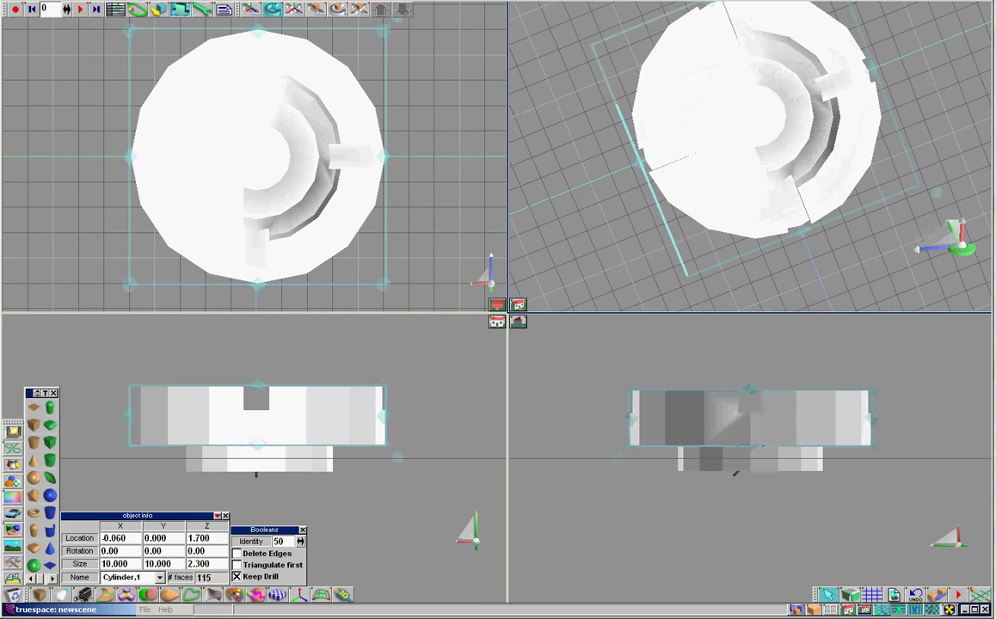